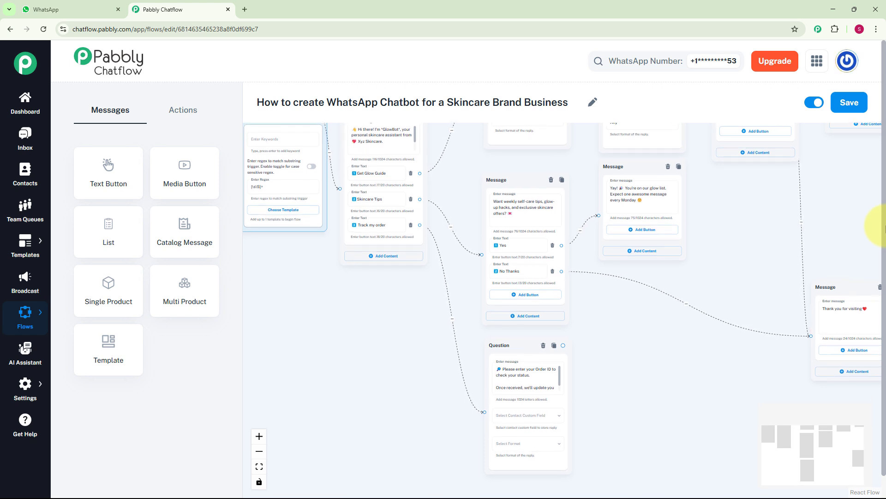
- Look over the finished skincare chatbot flow, from Flow Start through its question, message and order-tracking branches
left_click_drag(885, 228, 879, 312)
left_click_drag(732, 332, 784, 376)
scroll(775, 328, "up", 1)
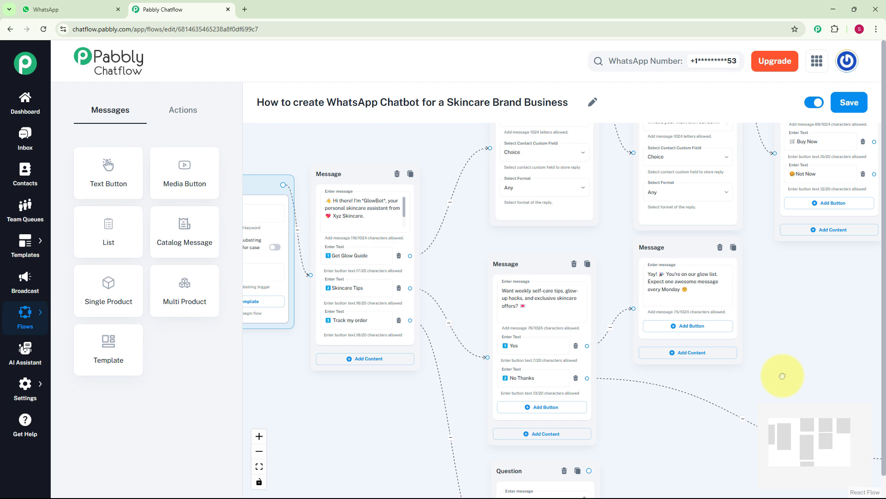
scroll(831, 409, "up", 1)
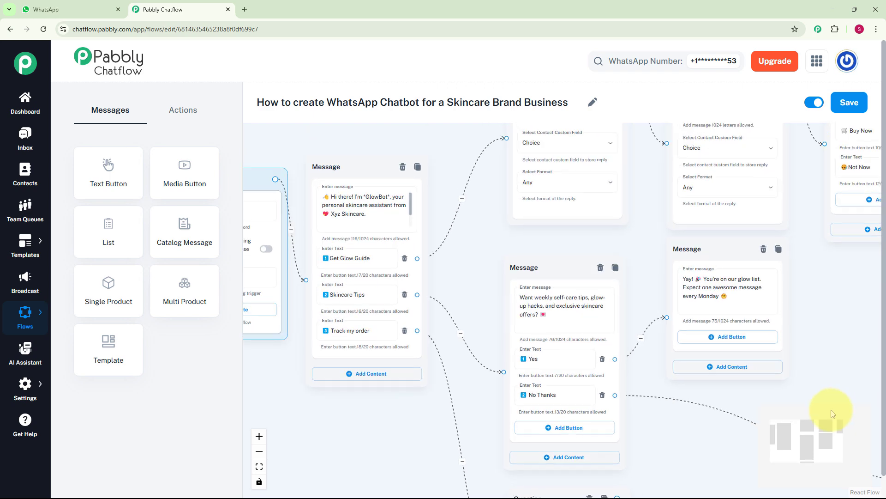
left_click_drag(831, 409, 738, 488)
left_click_drag(761, 384, 784, 411)
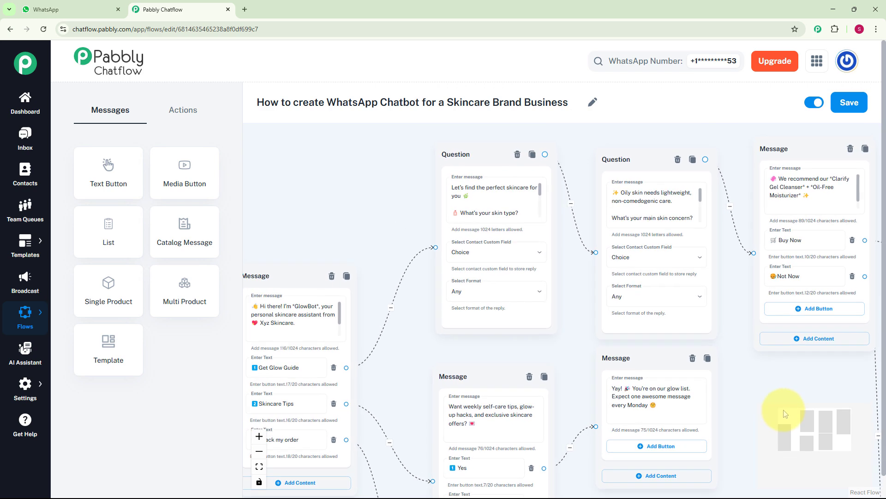
scroll(786, 395, "down", 2)
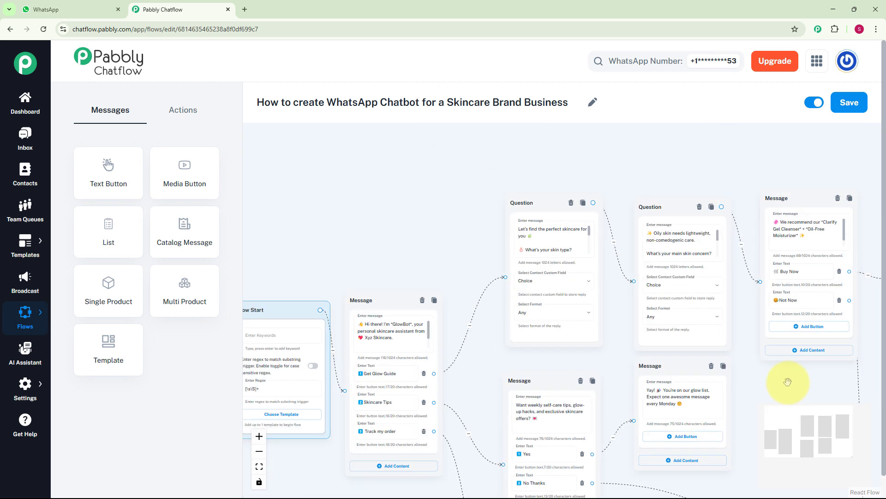
left_click_drag(787, 382, 812, 289)
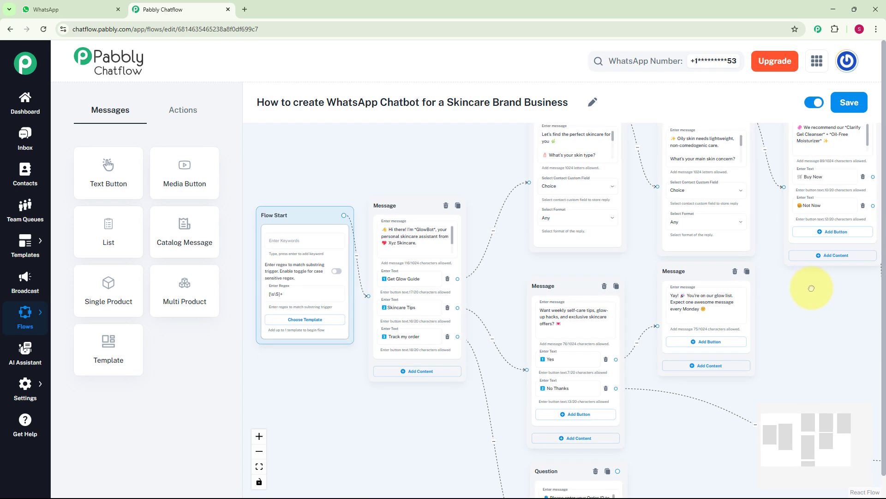
- Switch to WhatsApp Web and send "Hello" in the Test Number chat
key("ctrl+Tab")
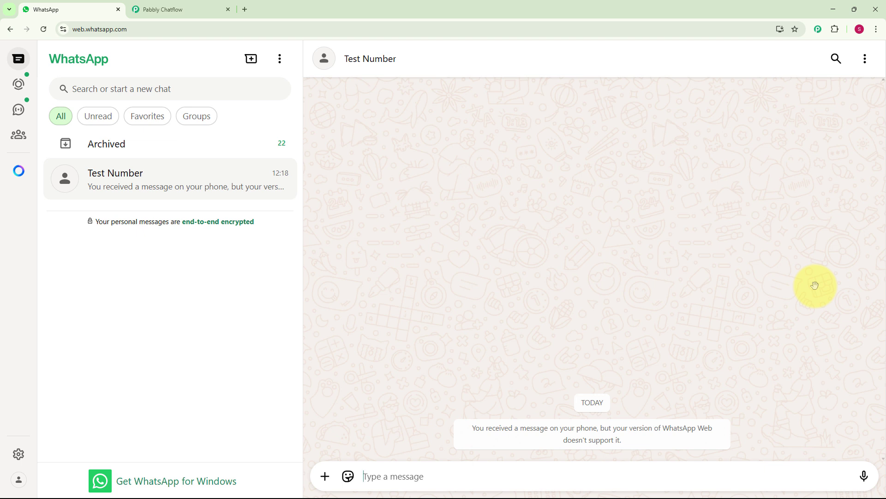
type("Hello")
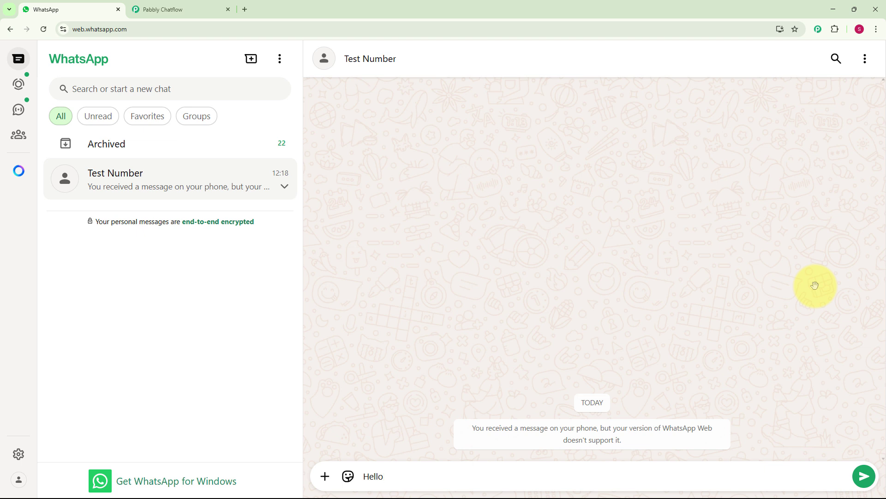
key("Return")
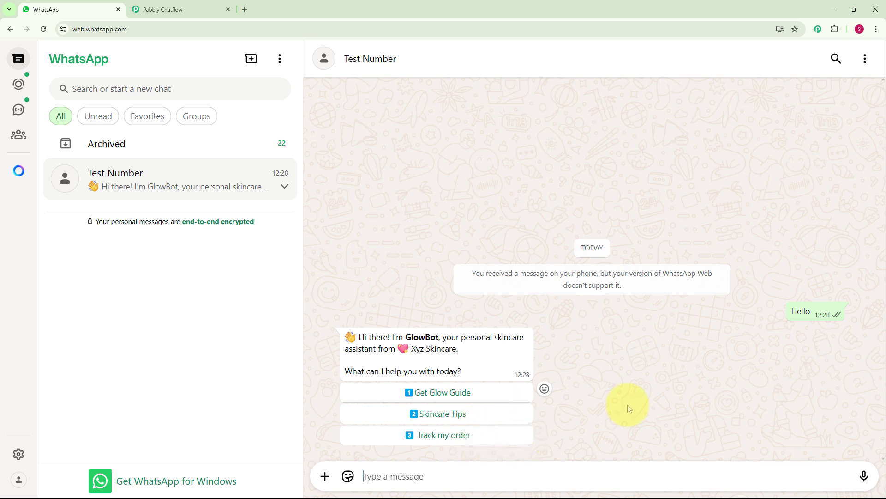
- Test the Get Glow Guide branch by replying A for skin type, 1 for skin concern, and Not Now to the recommendation
left_click(528, 391)
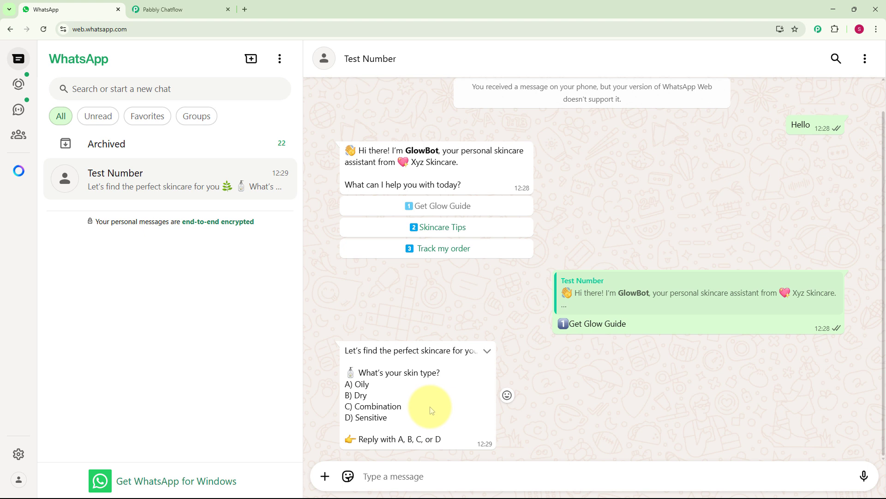
type("A")
key("Return")
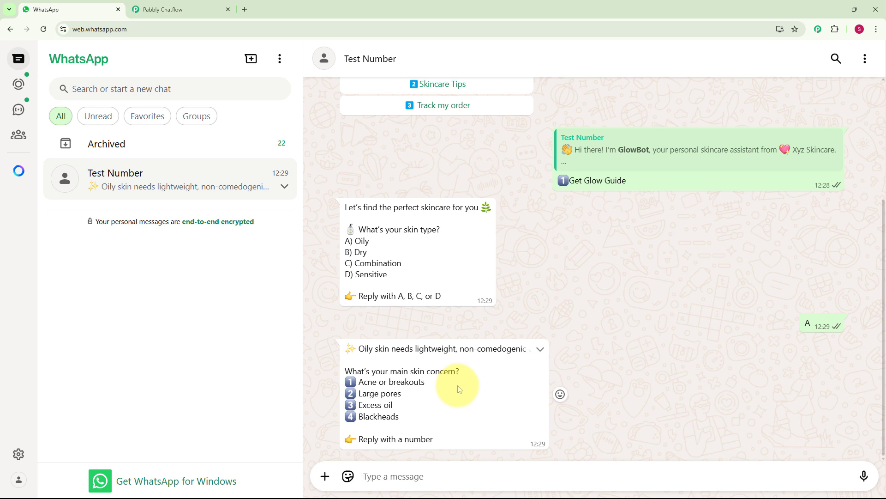
type("1")
key("Return")
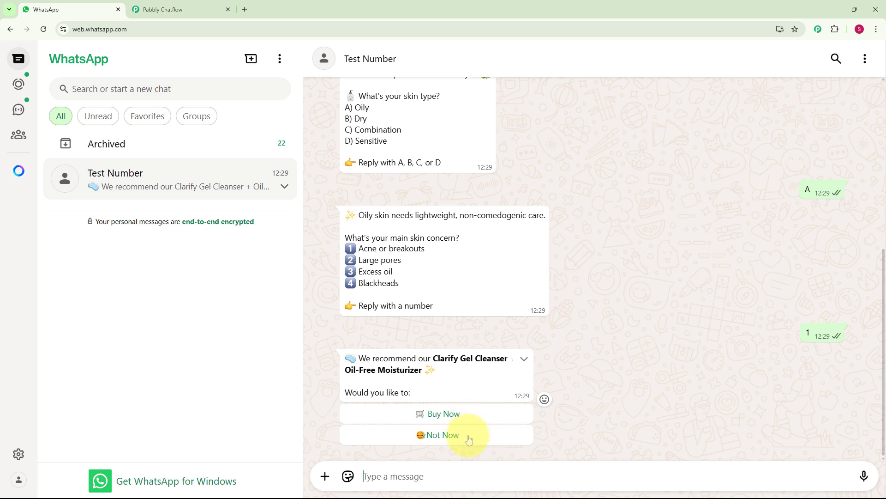
left_click(484, 434)
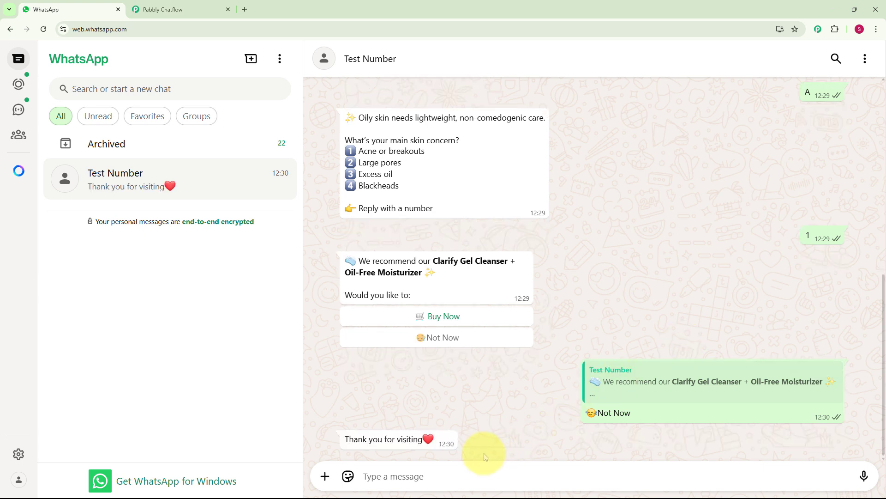
- Test the Skincare Tips branch by answering Yes and the Track my order branch by sending an order ID
scroll(619, 354, "up", 9)
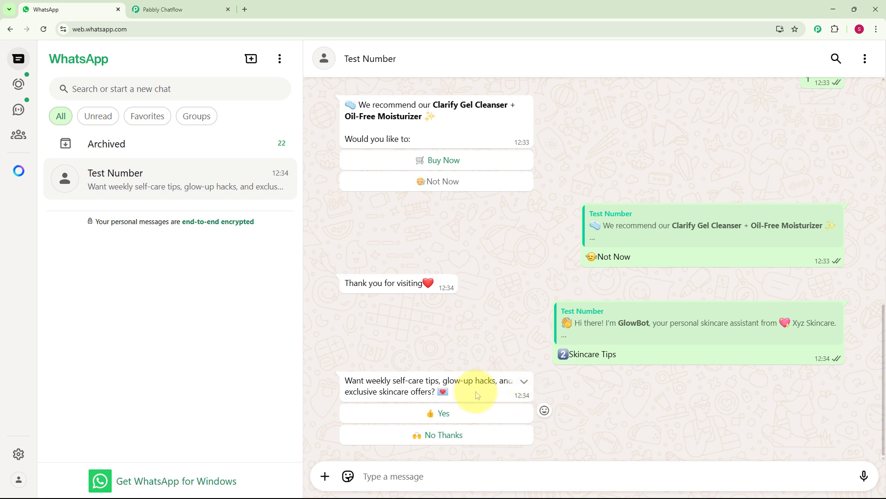
left_click(483, 412)
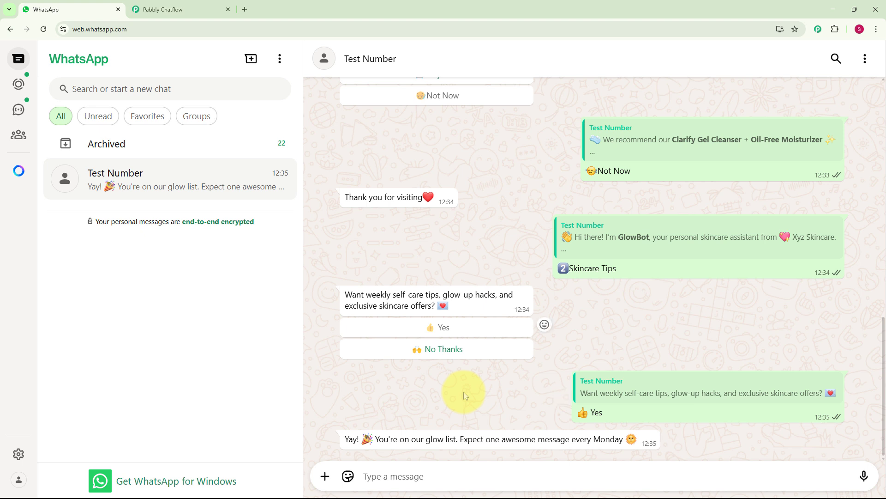
scroll(463, 391, "up", 10)
scroll(464, 391, "up", 5)
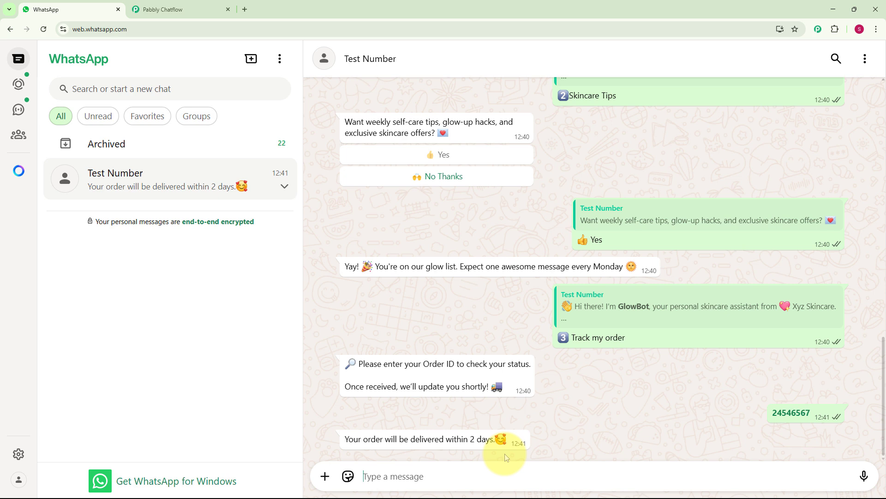
- Review the whole test conversation with the chatbot, from the greeting through the product recommendation and skincare tips replies
scroll(505, 454, "up", 15)
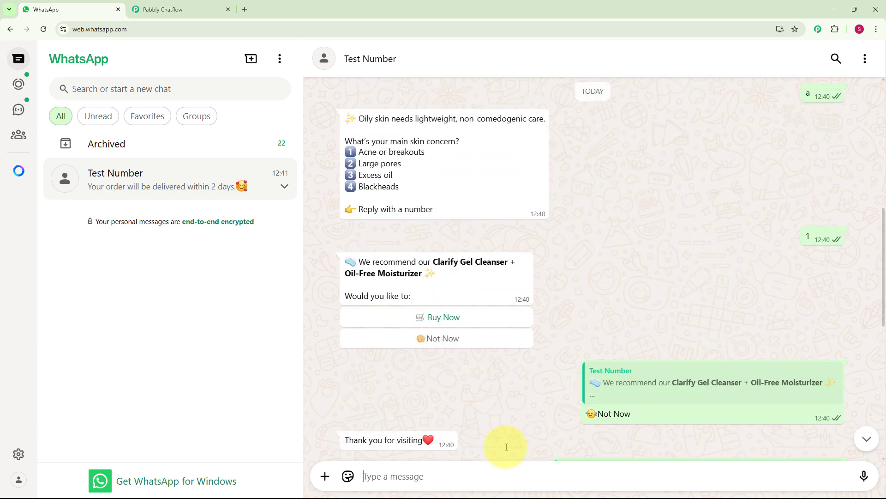
scroll(507, 447, "up", 4)
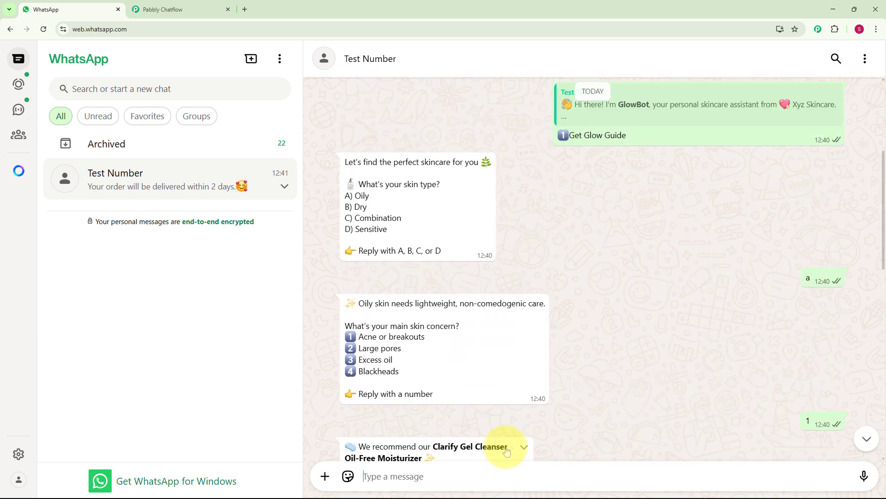
scroll(506, 450, "up", 3)
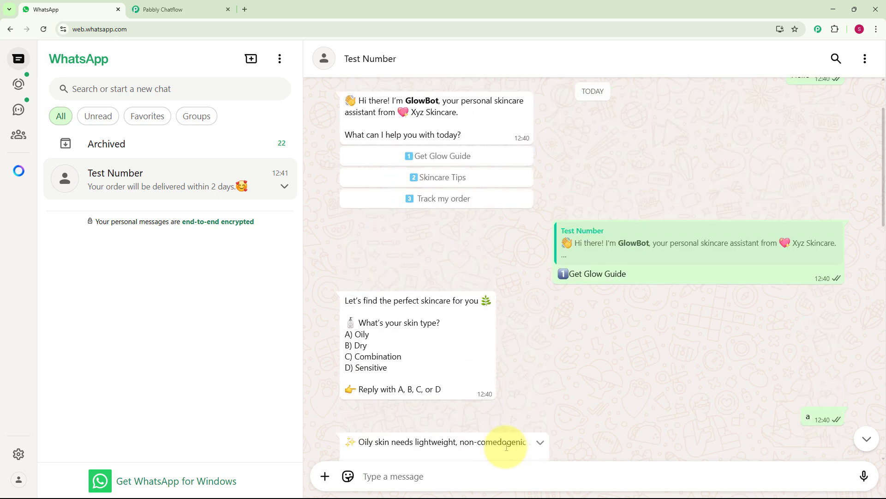
scroll(506, 448, "down", 12)
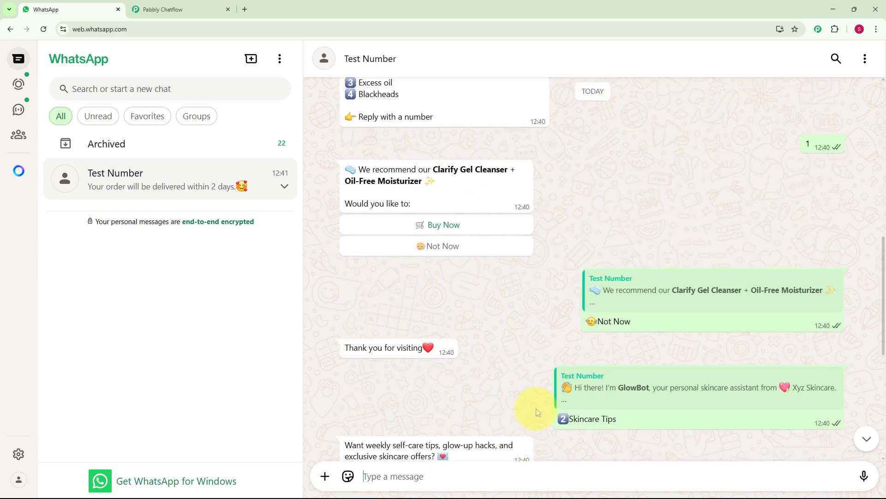
scroll(531, 403, "down", 2)
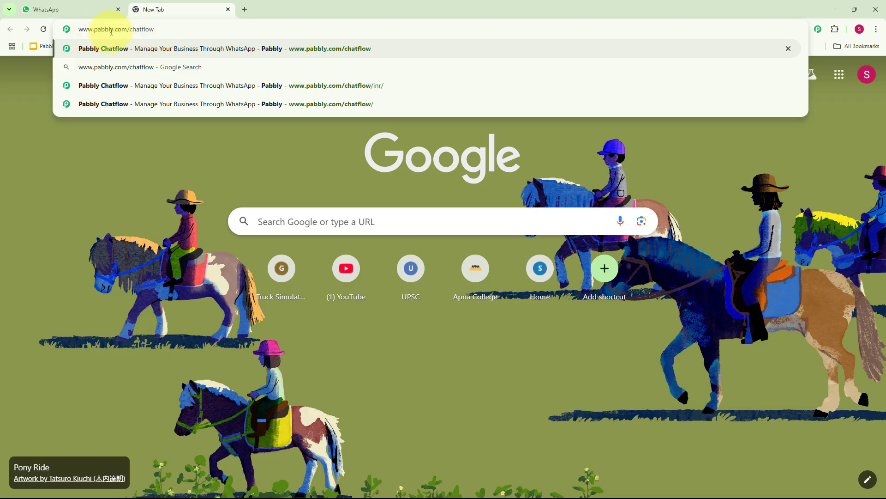
key("Return")
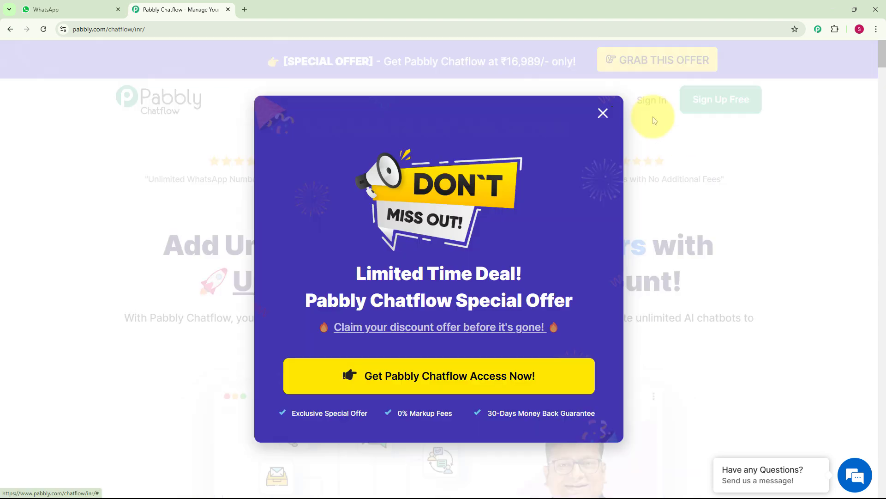
left_click(655, 121)
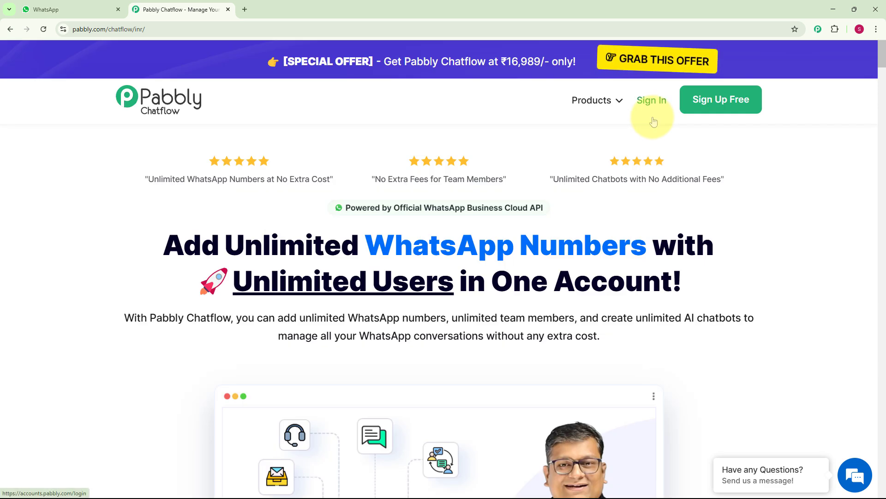
left_click(654, 121)
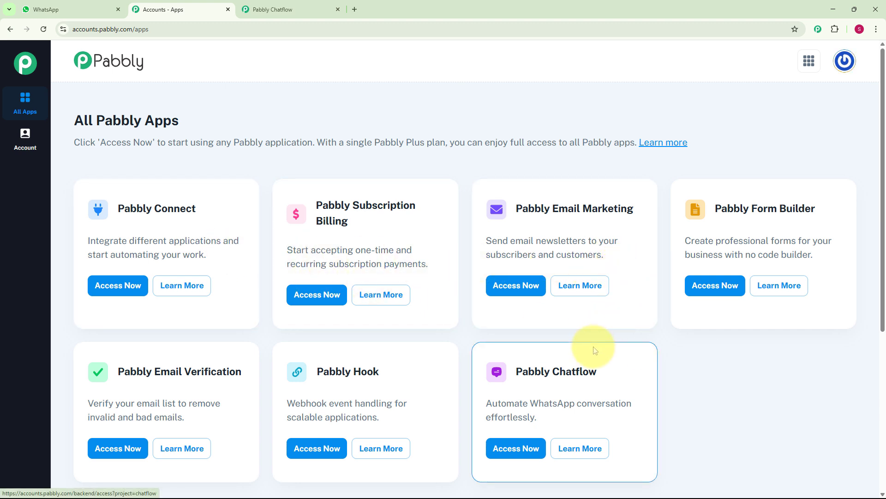
scroll(595, 351, "down", 2)
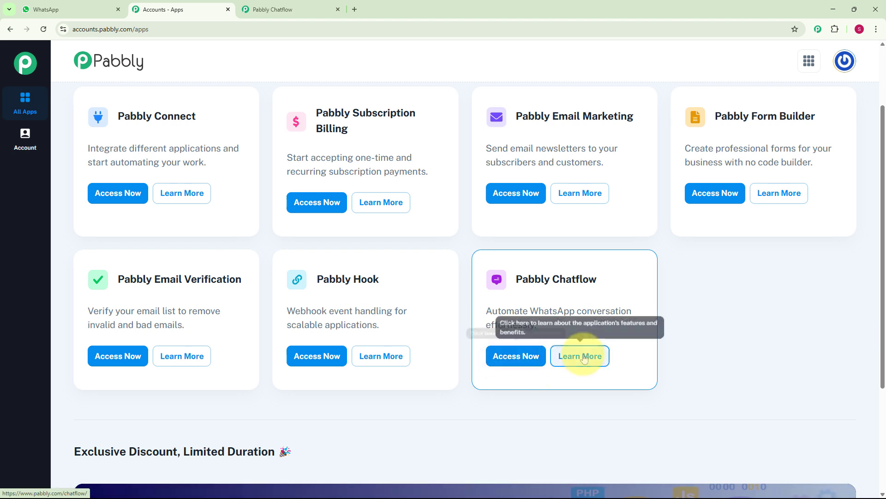
left_click(522, 361)
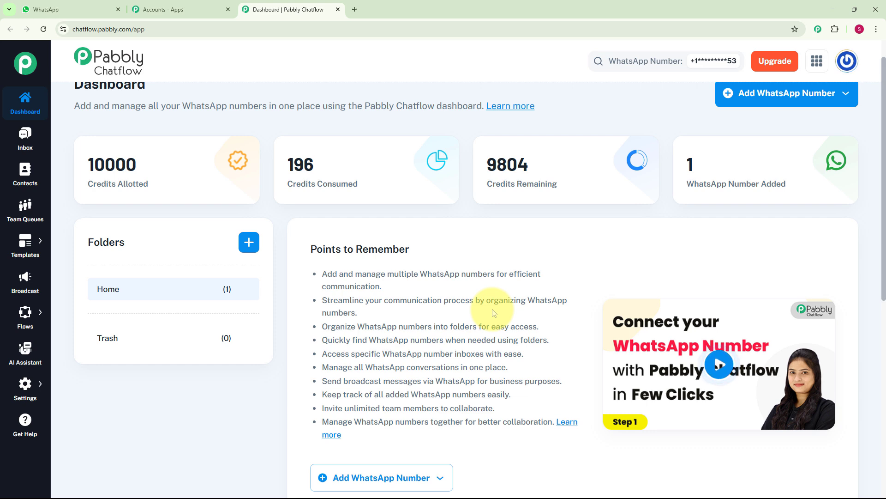
- Examine the Chatflow dashboard, its list of added WhatsApp numbers, and the available sections such as Templates, Flows and Settings
scroll(494, 313, "down", 2)
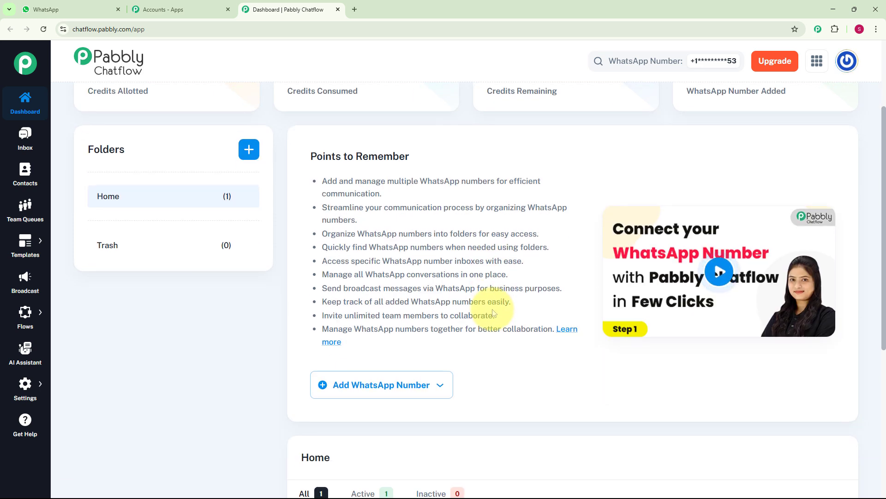
scroll(493, 313, "down", 6)
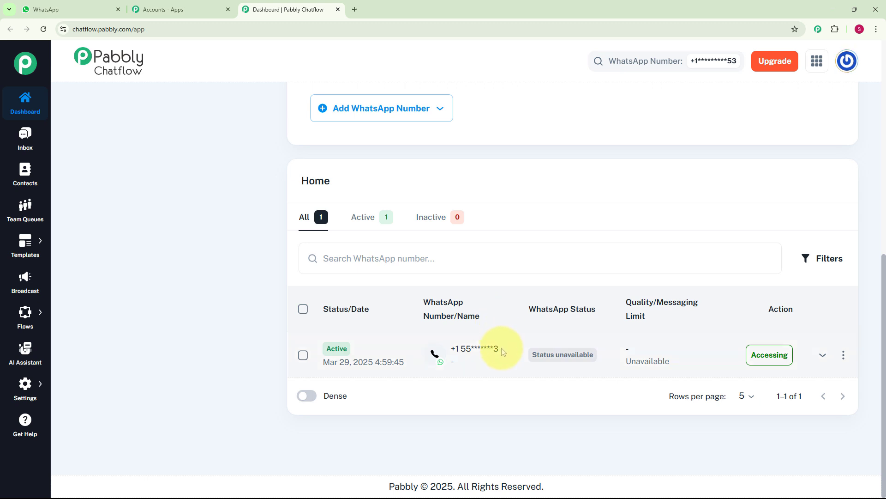
scroll(501, 349, "up", 8)
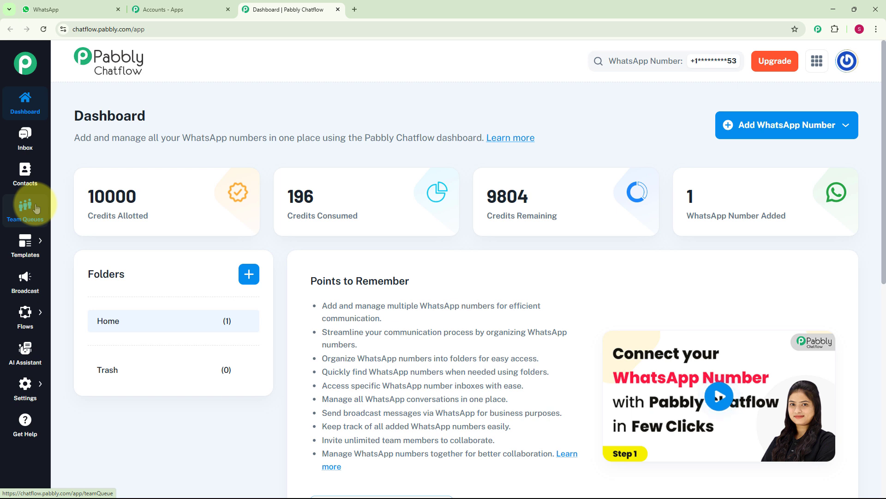
mouse_move(37, 246)
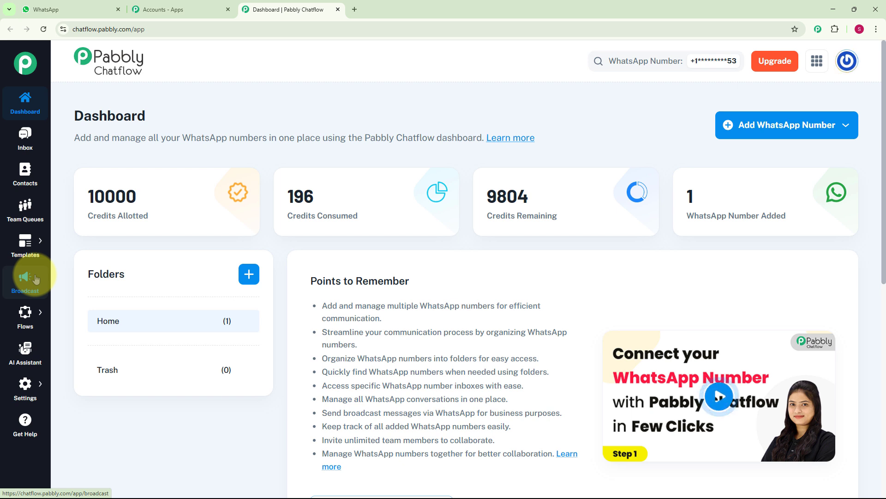
mouse_move(27, 313)
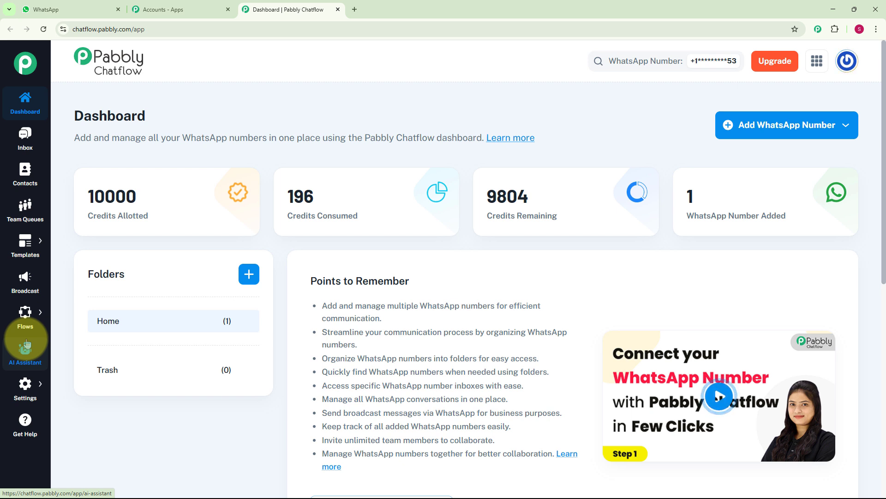
mouse_move(17, 384)
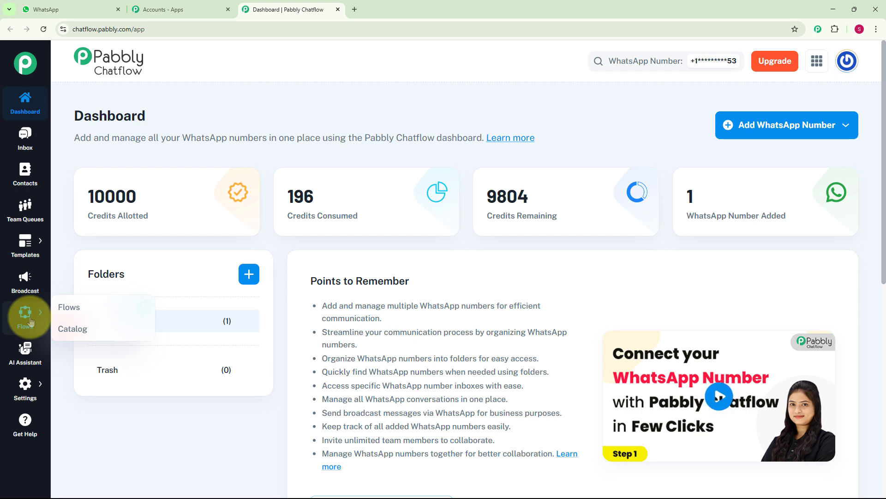
- Open the Flow Builder and add a new flow named "How to Create a WhatsApp Chatbot for Your Skincare Brand Business"
left_click(70, 310)
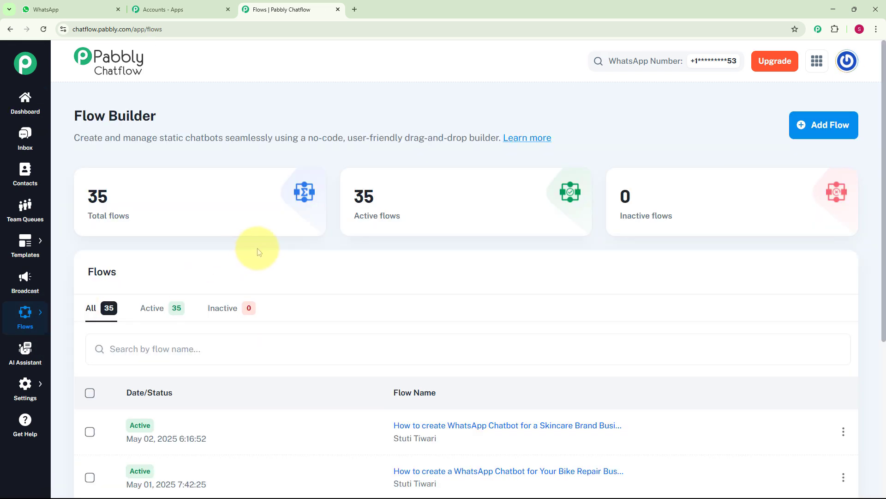
scroll(258, 251, "down", 5)
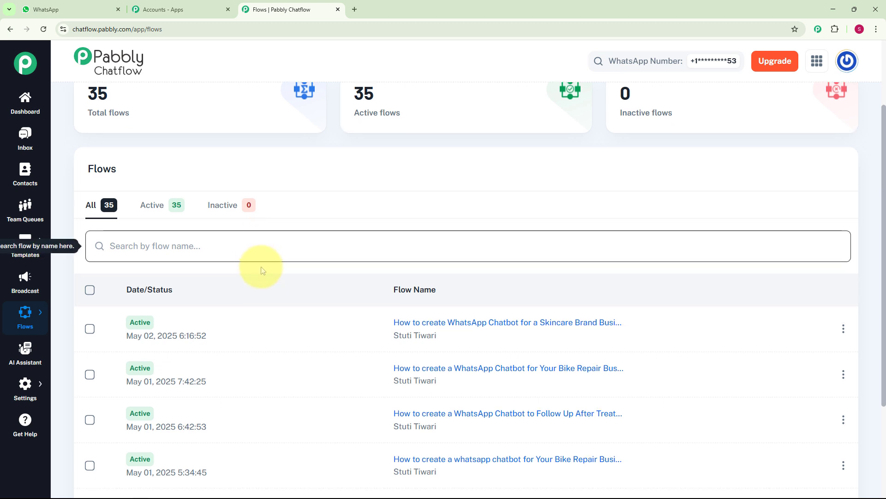
scroll(254, 284, "up", 5)
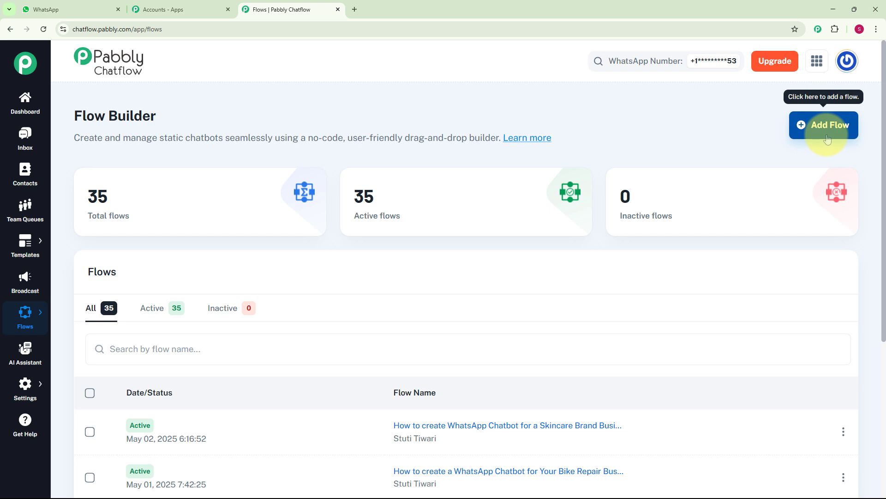
left_click(828, 134)
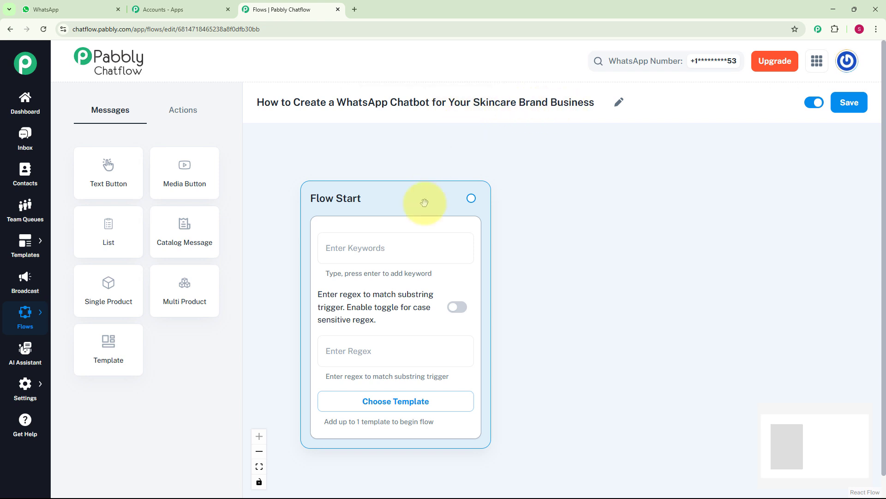
- Set the Flow Start trigger with the keyword "Hello" and the regex [\s\S]+
scroll(424, 203, "down", 1)
left_click(407, 238)
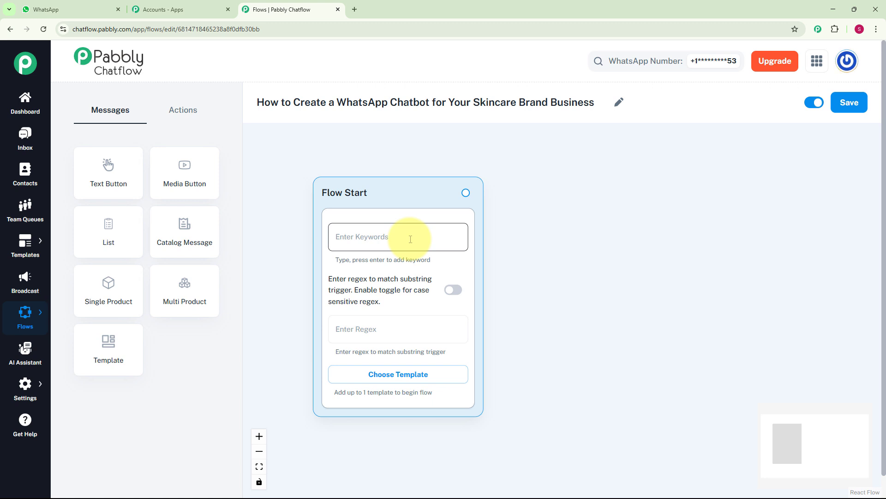
left_click(410, 239)
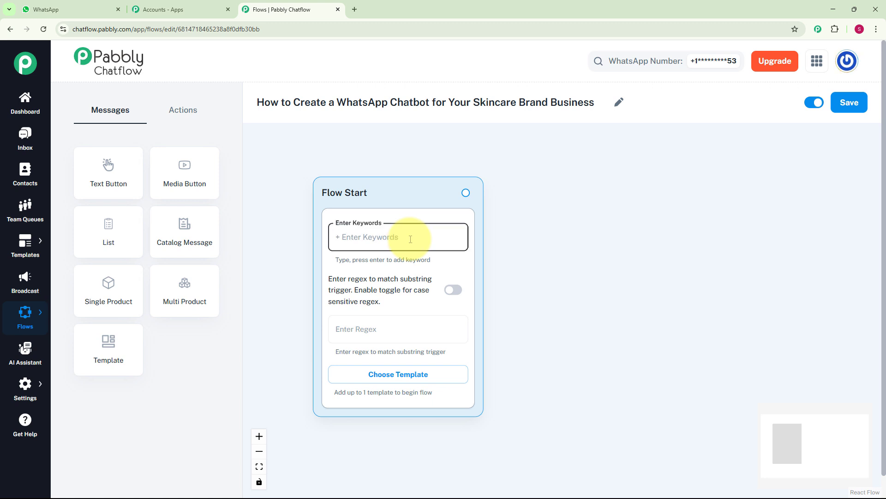
type("Hello")
key("Return")
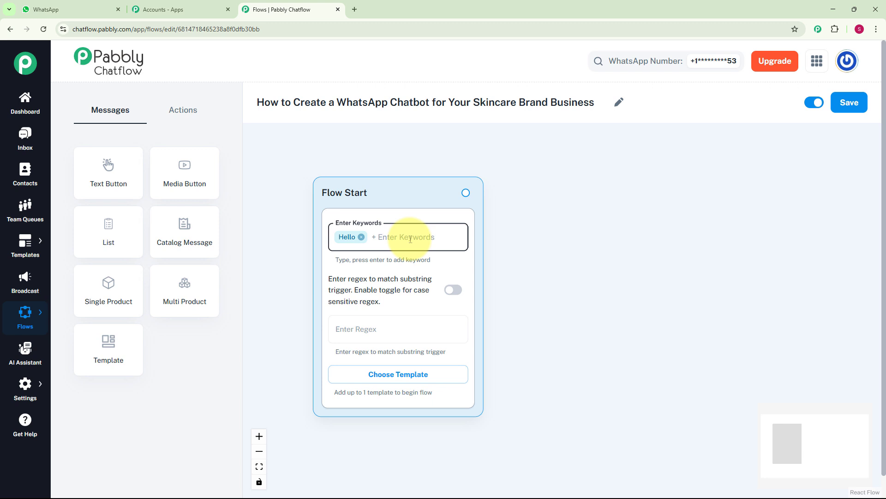
left_click(393, 332)
type("[\\s\\S]+")
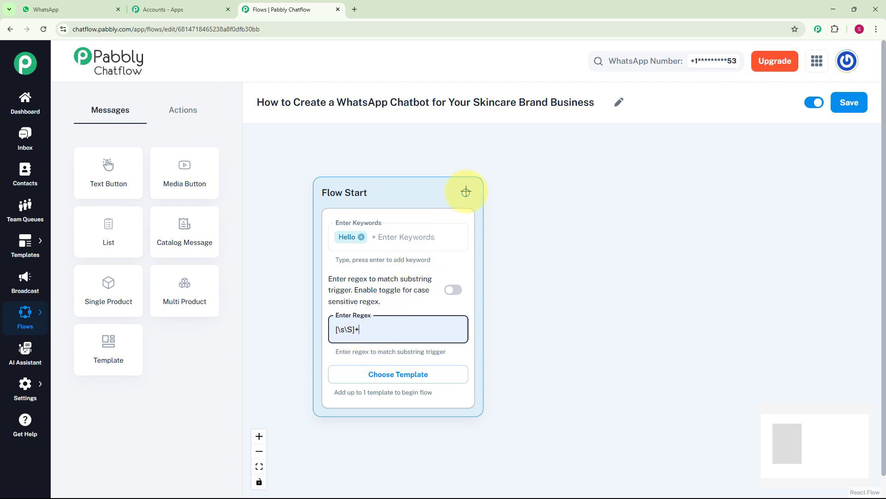
- Connect a Text + Button message to Flow Start and paste the Xyz Skincare greeting ending "What can I help you with today?"
left_click_drag(466, 193, 549, 255)
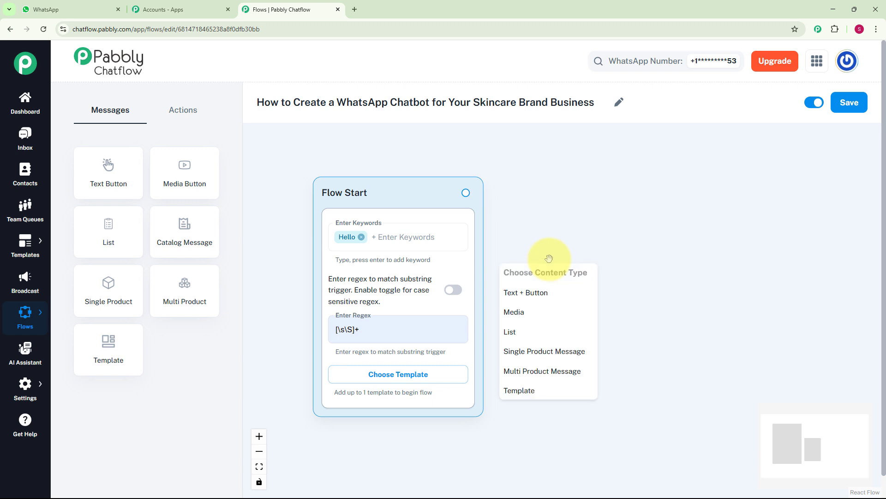
scroll(550, 279, "up", 1)
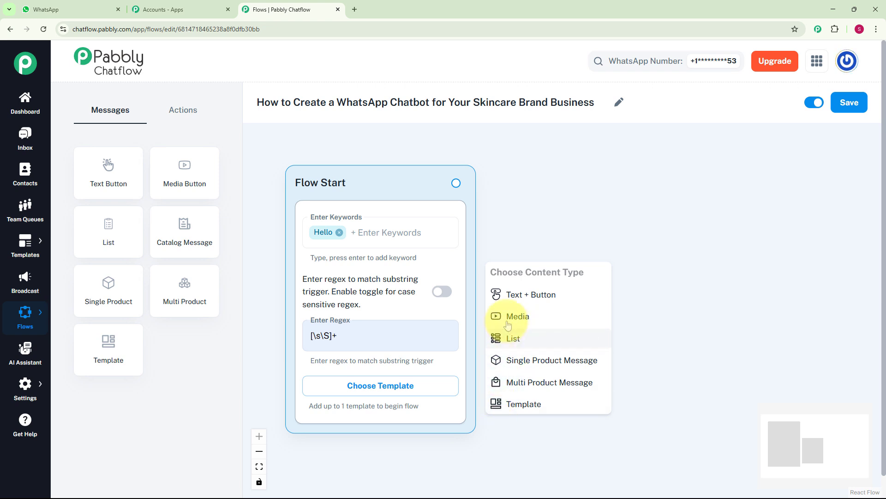
left_click(511, 296)
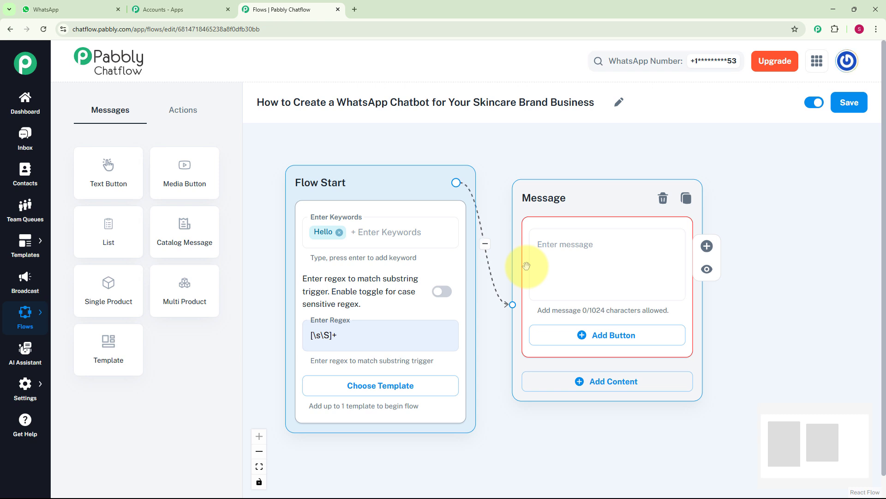
left_click(556, 257)
key("ctrl+v")
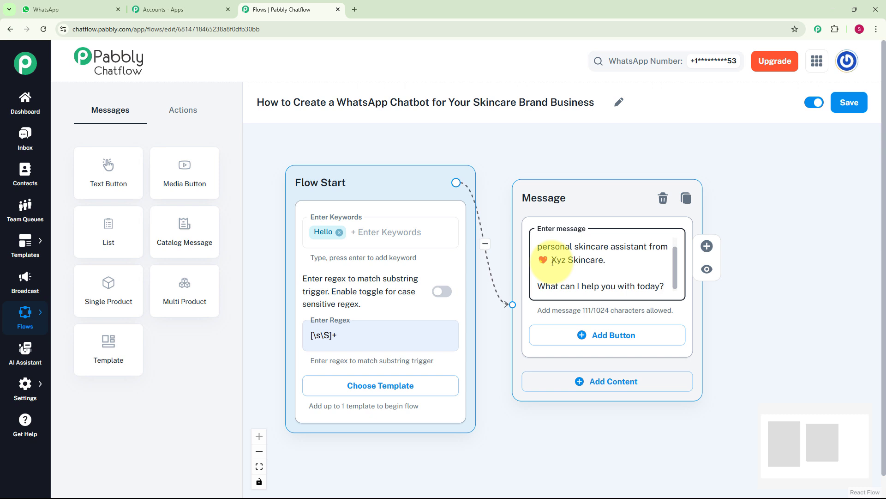
- Add three buttons to the greeting message: "1️⃣ Get Glow Guide", "2️⃣ Skincare Tips" and "3️⃣ Track my order"
left_click(550, 337)
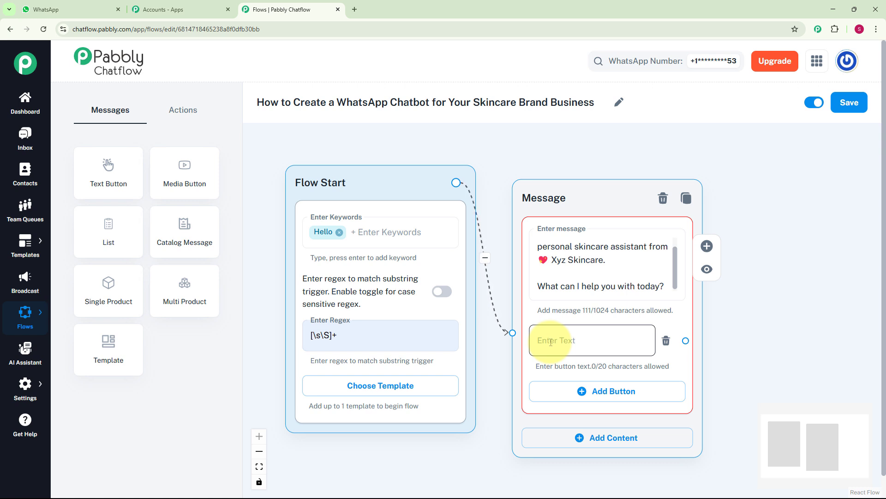
left_click(614, 354)
type("1️⃣ Get Glow Guide")
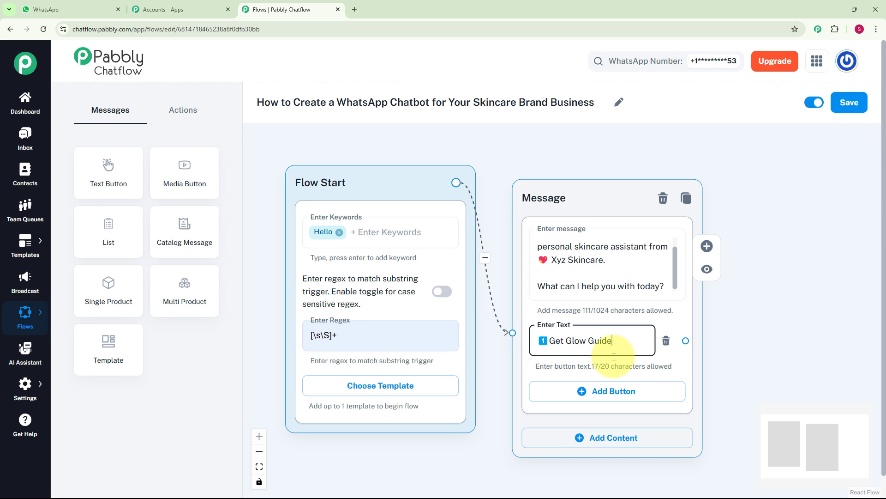
left_click(599, 390)
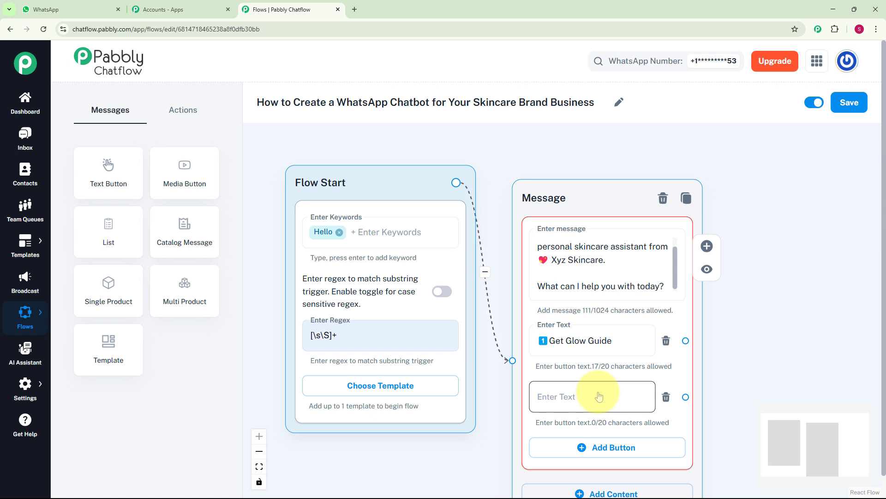
left_click(598, 396)
type("Skincare Tips")
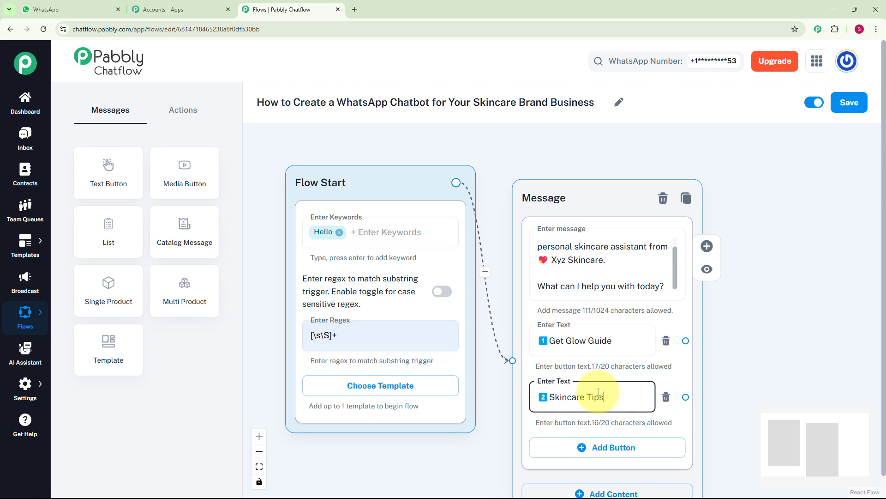
left_click(556, 445)
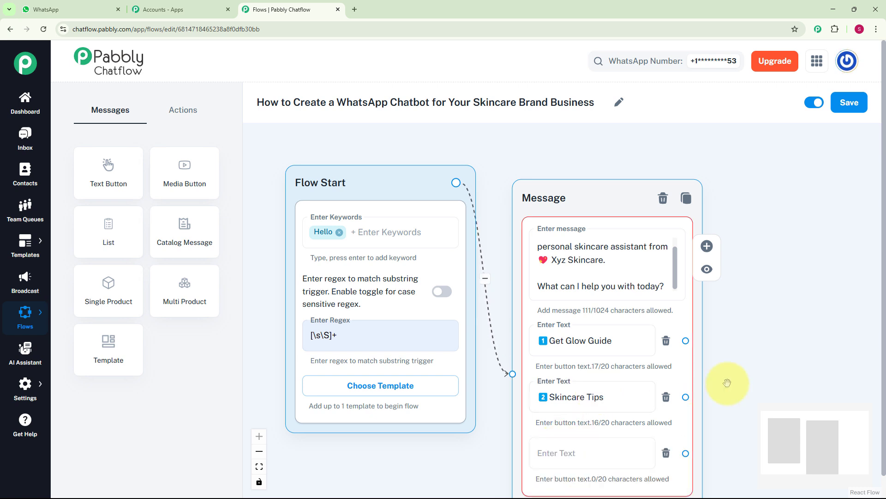
scroll(748, 372, "down", 2)
left_click_drag(748, 372, 706, 306)
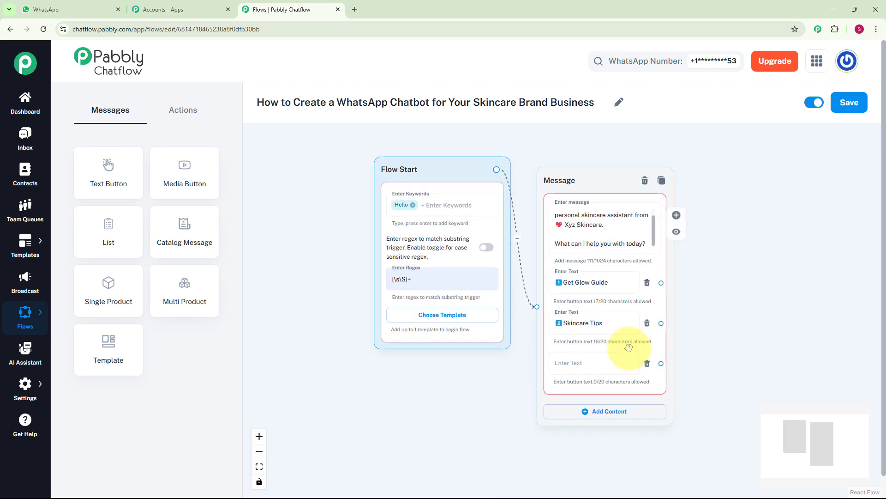
left_click(607, 365)
type("Track my order")
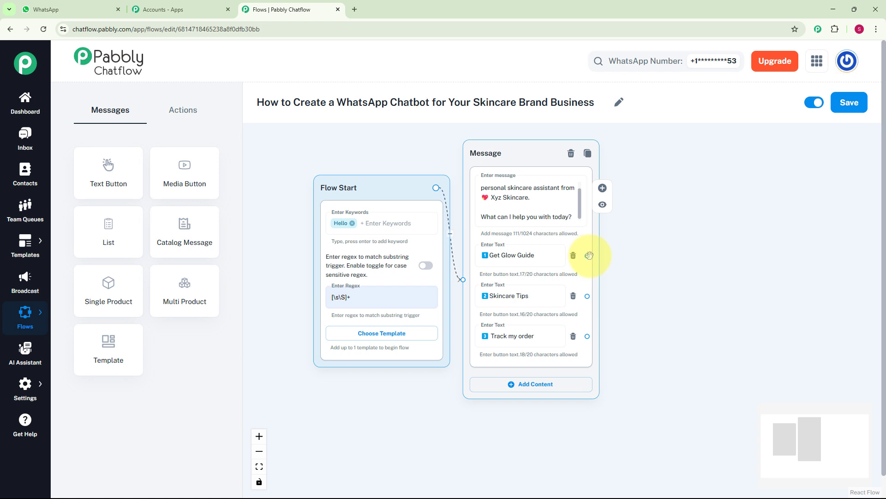
- Add an Ask Question node beside the greeting, link it from the Get Glow Guide button, and paste the skin type question
left_click(188, 120)
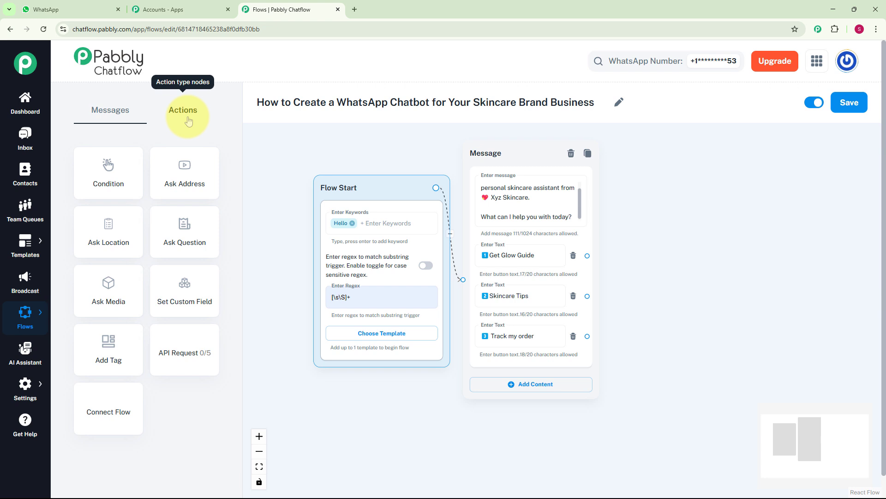
left_click(192, 234)
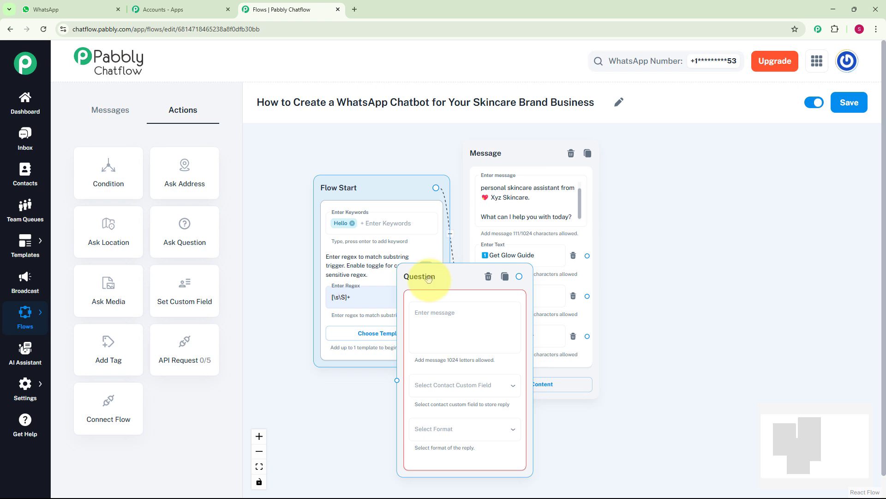
left_click_drag(428, 277, 649, 166)
left_click(670, 220)
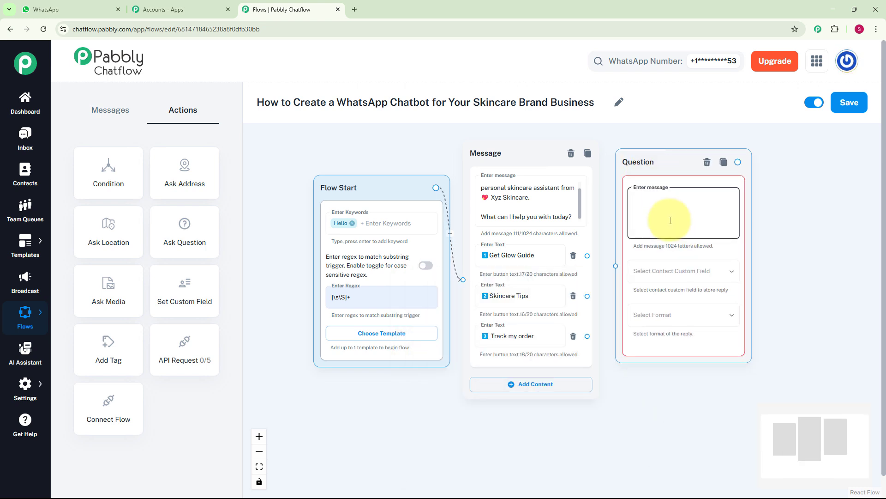
left_click(590, 255)
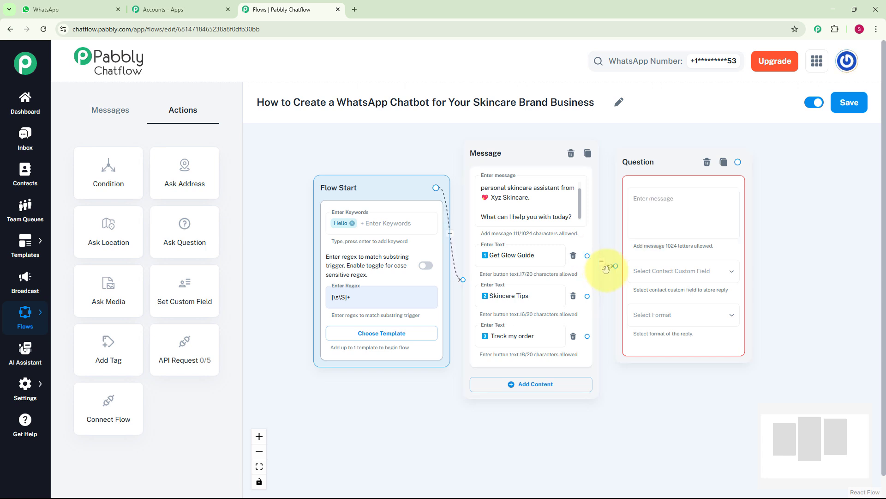
left_click(656, 212)
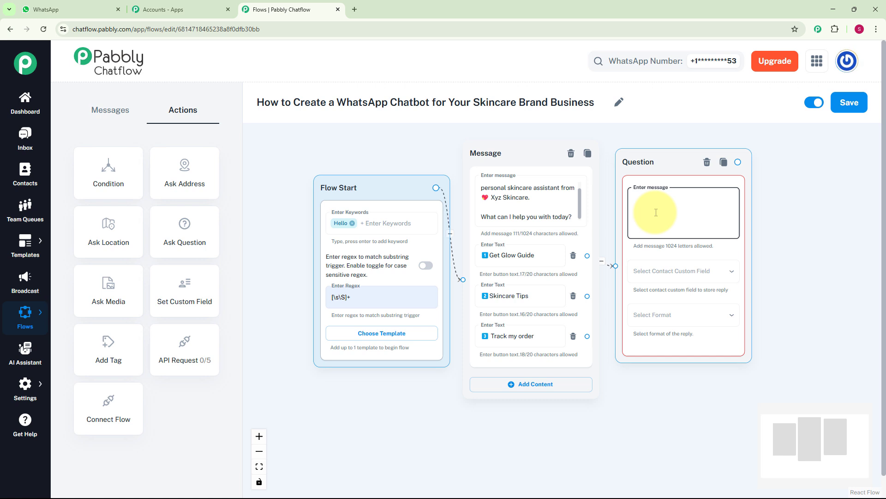
key("ctrl+v")
left_click_drag(732, 225, 732, 195)
- Store the skin type question's reply in the Choice custom field with the format Any
left_click(667, 276)
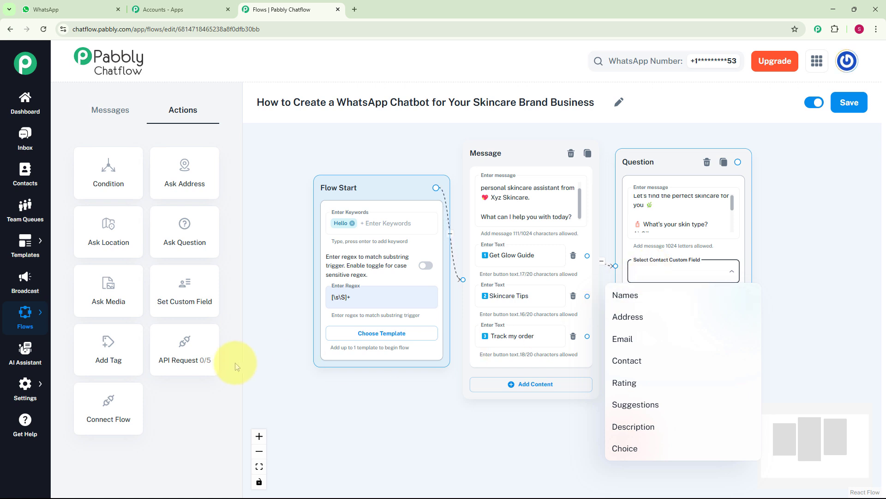
left_click(25, 385)
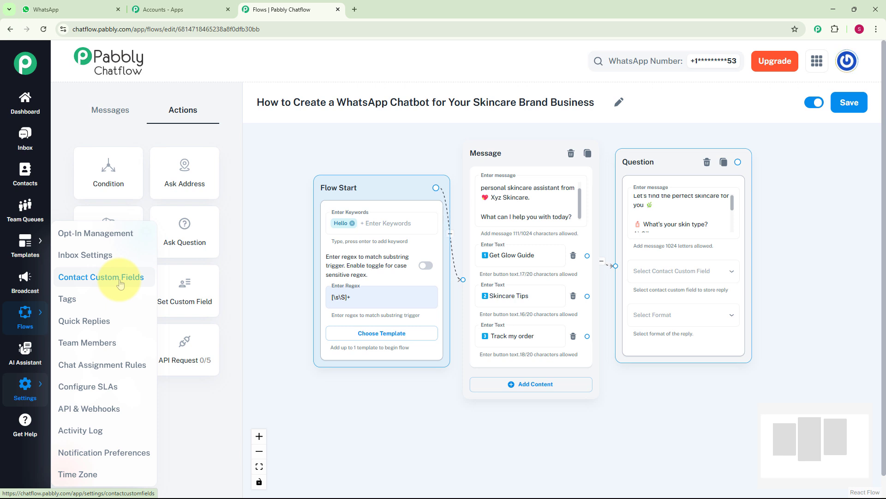
left_click(683, 273)
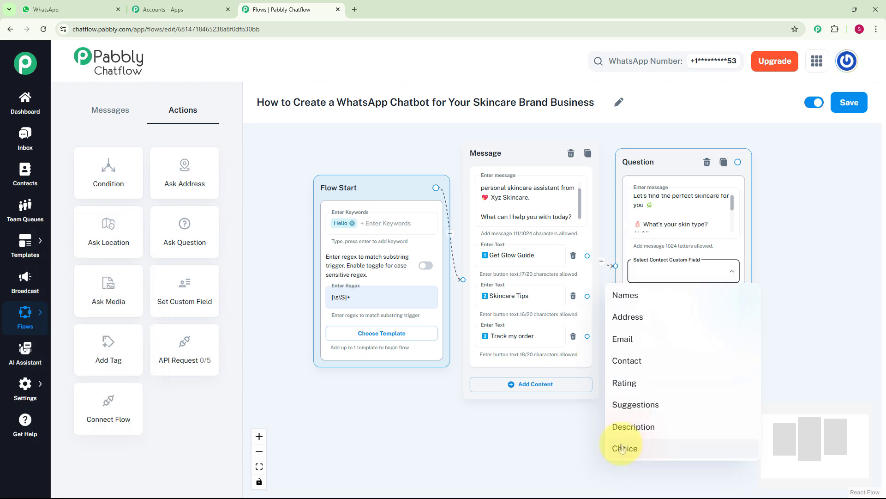
left_click(622, 447)
left_click(647, 315)
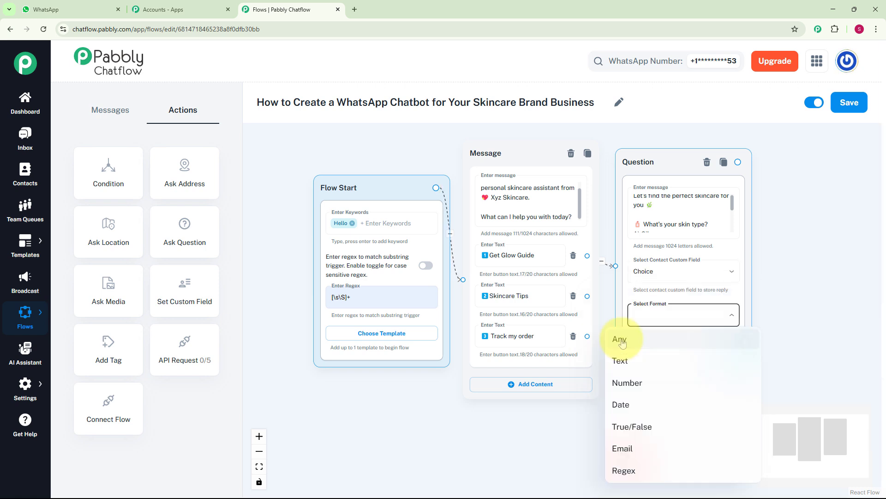
left_click(623, 341)
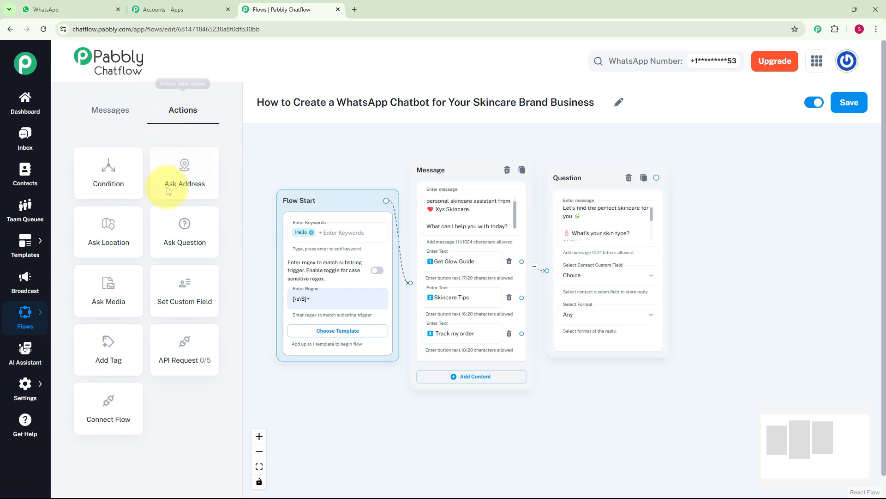
- Add a second Ask Question node, link it from the skin type question, and paste the "What's your main skin concern?" message
left_click(180, 253)
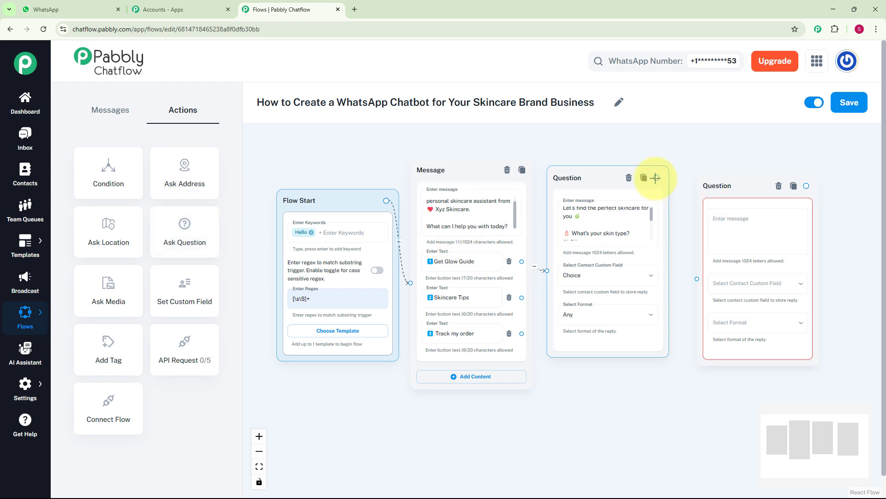
left_click_drag(656, 178, 715, 217)
left_click(727, 229)
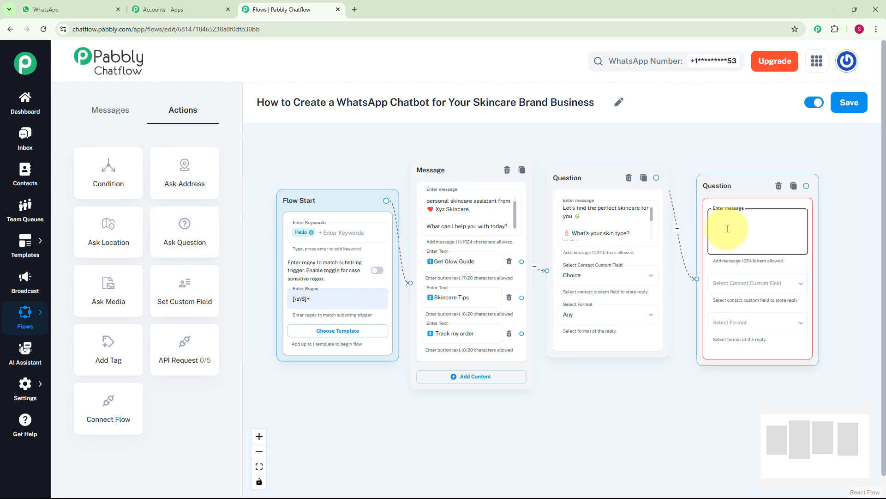
key("ctrl+v")
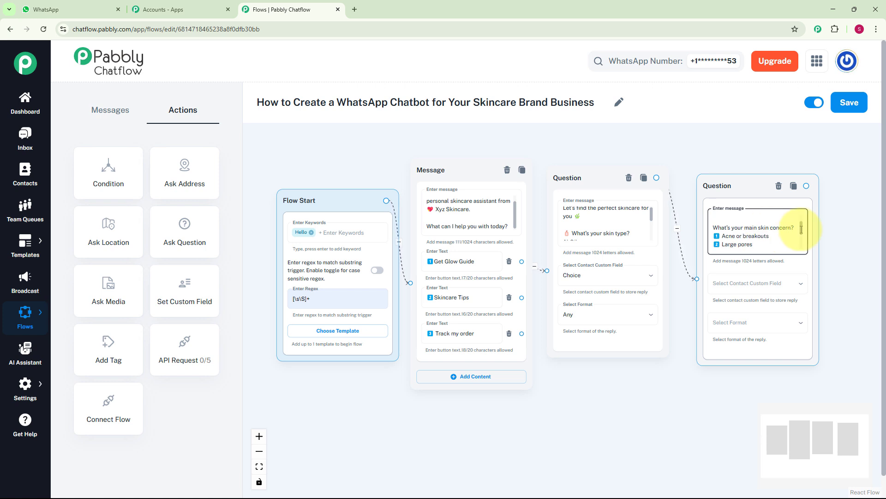
- Store the main skin concern reply in the Choice custom field with the format Any
left_click(751, 283)
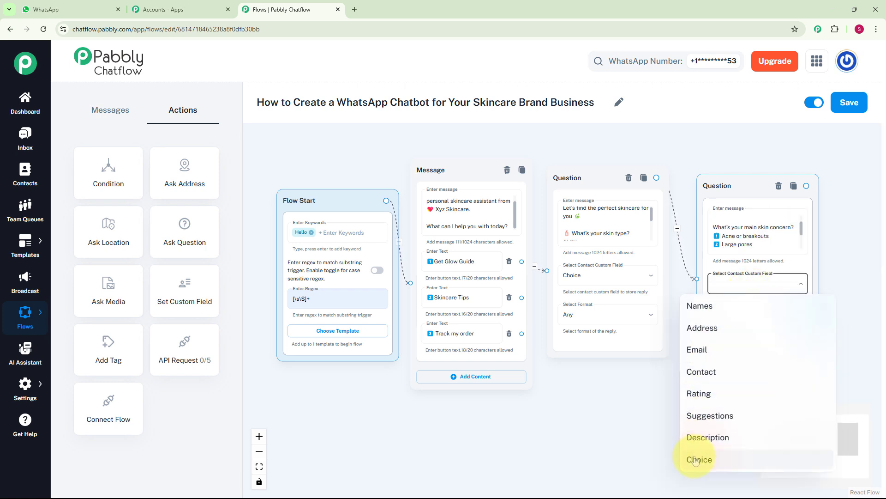
left_click(695, 459)
left_click(730, 326)
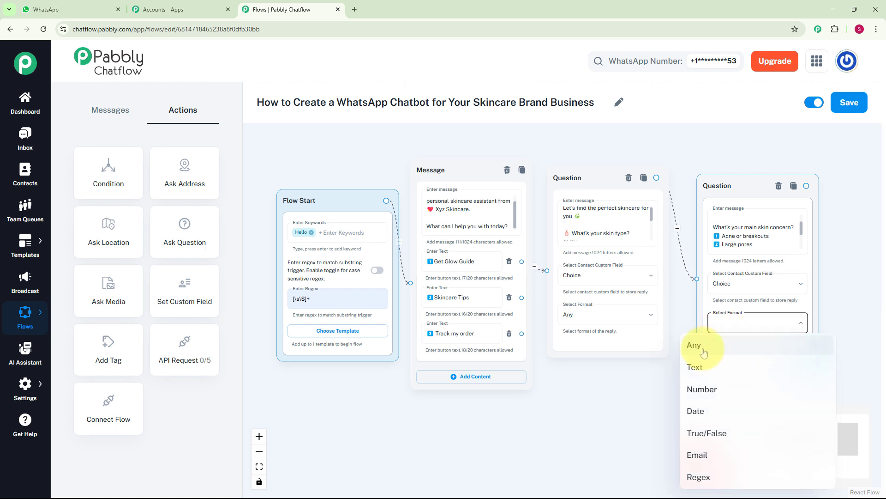
left_click(707, 351)
- Connect a Text + Button message to the skin concern question: "We recommend our Clarify Gel Cleanser + Oil-Free Moisturizer ✨ Would you like to:"
scroll(693, 362, "down", 1)
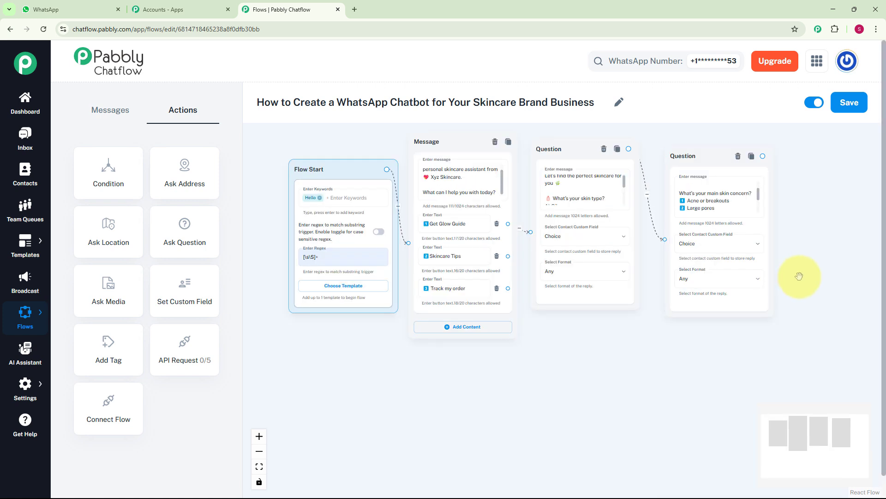
left_click_drag(799, 276, 742, 304)
scroll(741, 303, "up", 1)
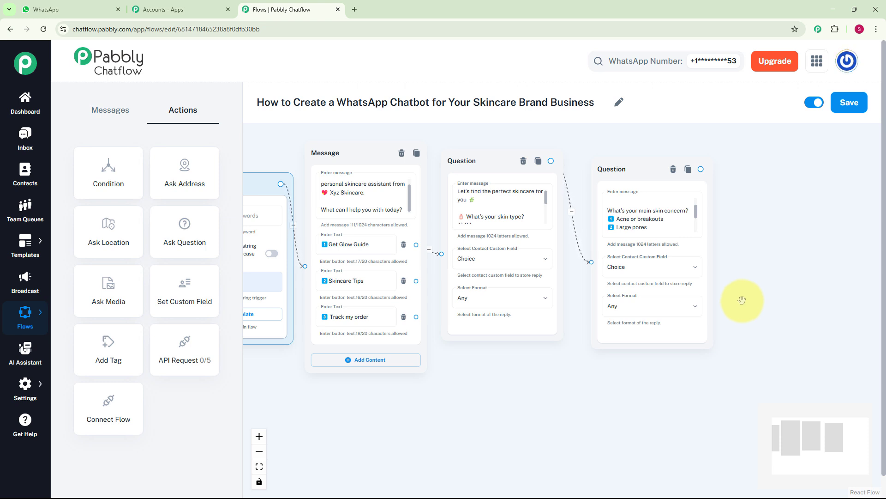
left_click_drag(701, 169, 760, 243)
scroll(759, 248, "up", 1)
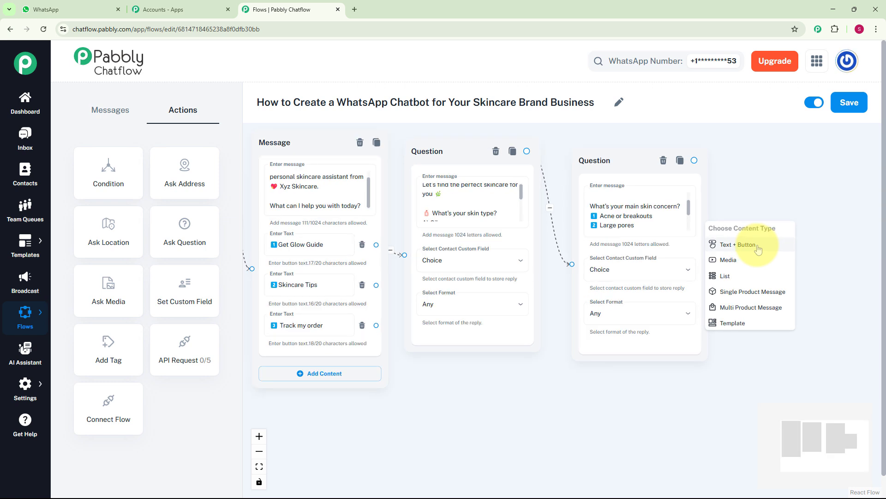
left_click(758, 248)
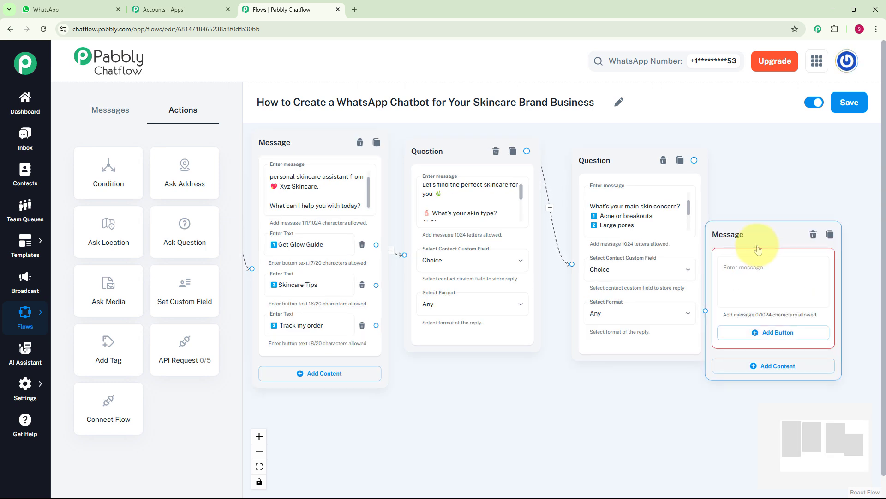
type("We recommend our Clarify Gel Cleanser + Oil-Free Moisturizer ✨  Would you like to:")
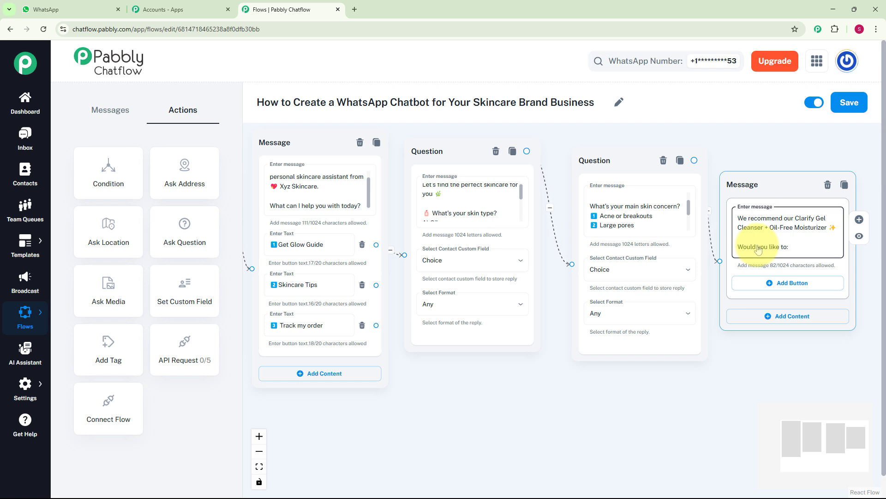
- Add two buttons to the product recommendation message, labelled "🛒 Buy Now" and "Not Now" with a smiley emoji
left_click(762, 285)
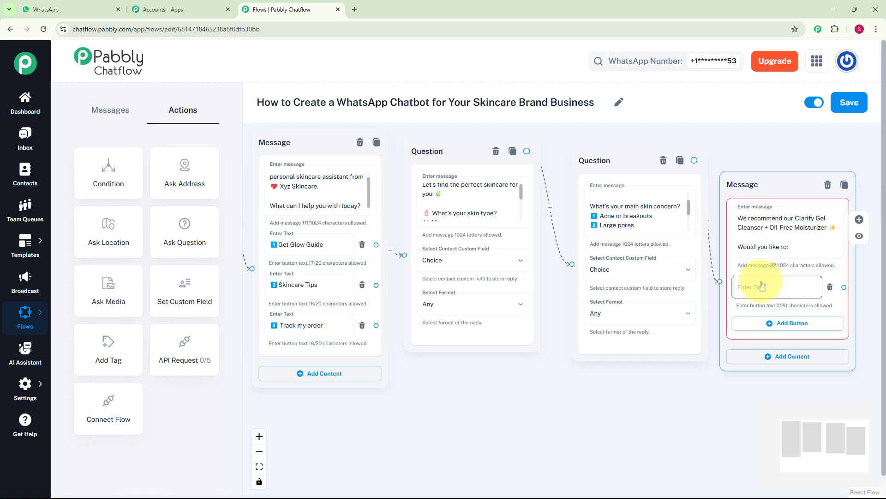
left_click(763, 285)
type("🛒 Buy Now")
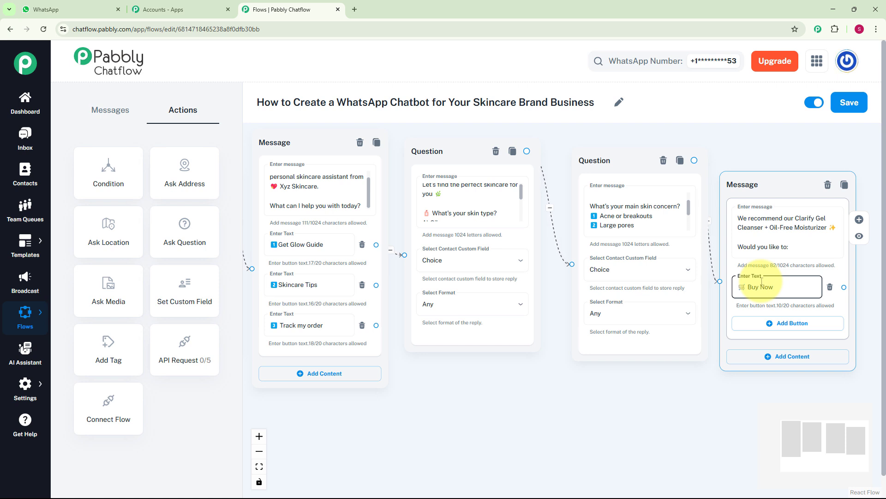
left_click(826, 326)
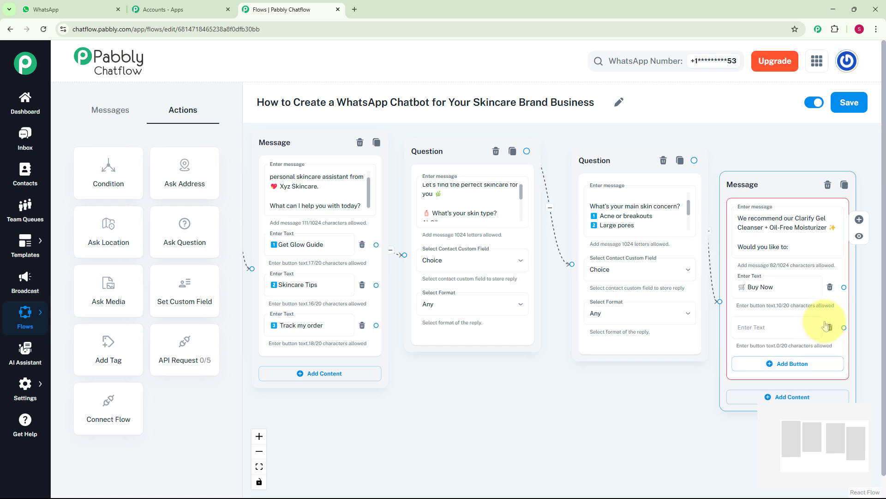
type("🥰Not Now")
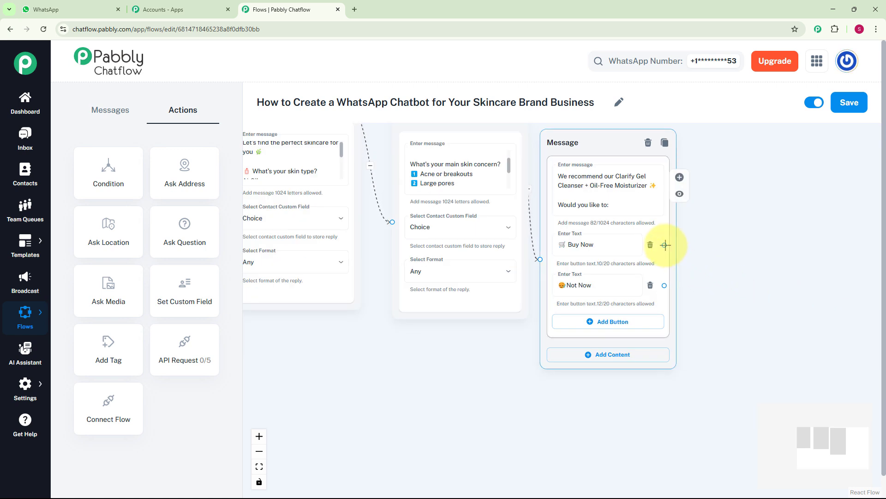
- Connect a Text + Button message to the Buy Now button: "Thank you , Your order has been placed.🙌"
left_click_drag(665, 245, 730, 233)
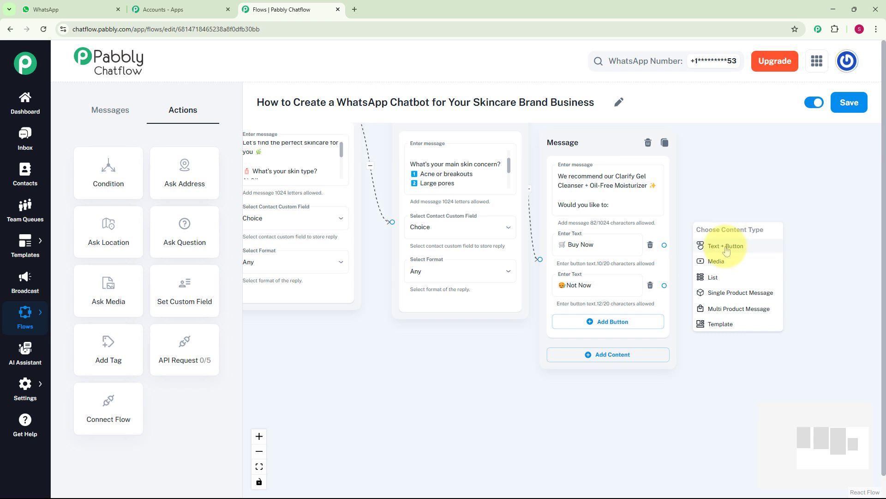
left_click(726, 247)
left_click(725, 264)
type("Thank you , Your order has been placed.🙌")
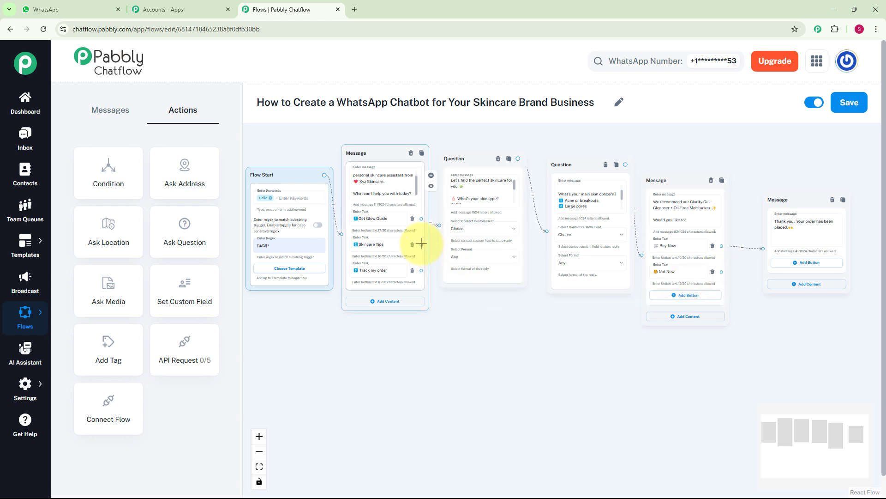
- Connect a Text + Button message to the Skincare Tips button: "Want weekly self-care tips, glow-up hacks, and exclusive skincare offers? 💌"
scroll(421, 244, "up", 2)
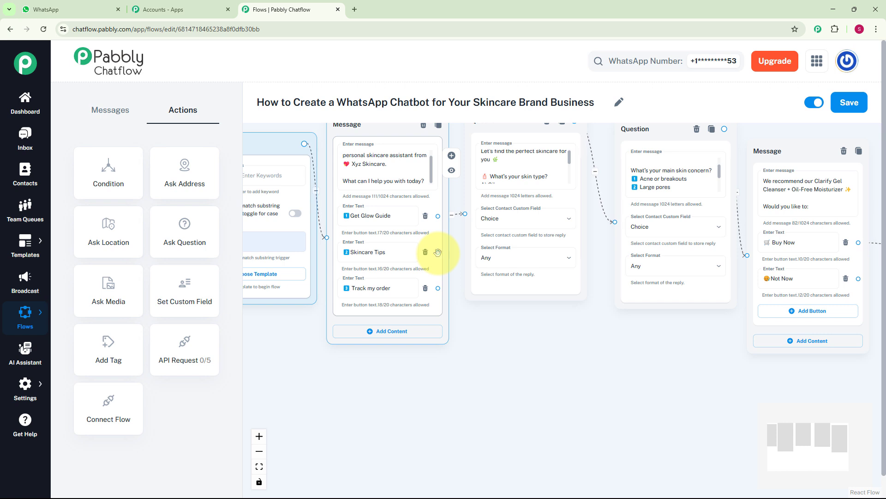
left_click_drag(437, 253, 495, 347)
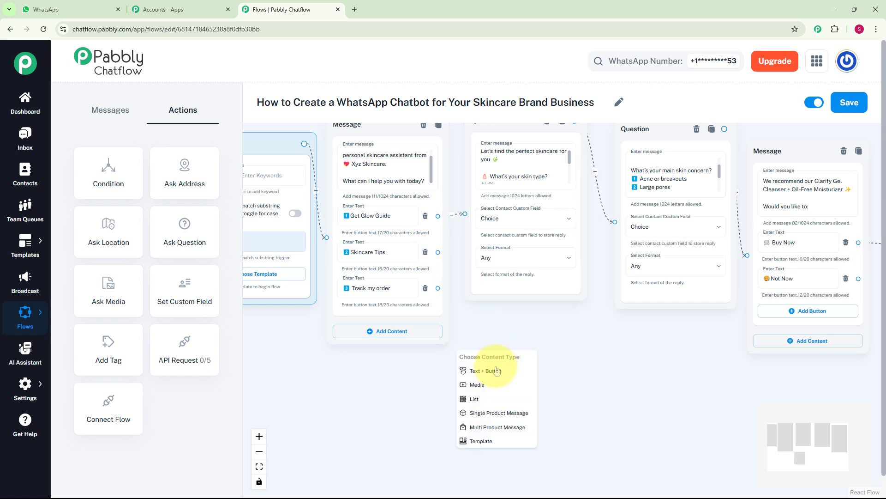
left_click(499, 367)
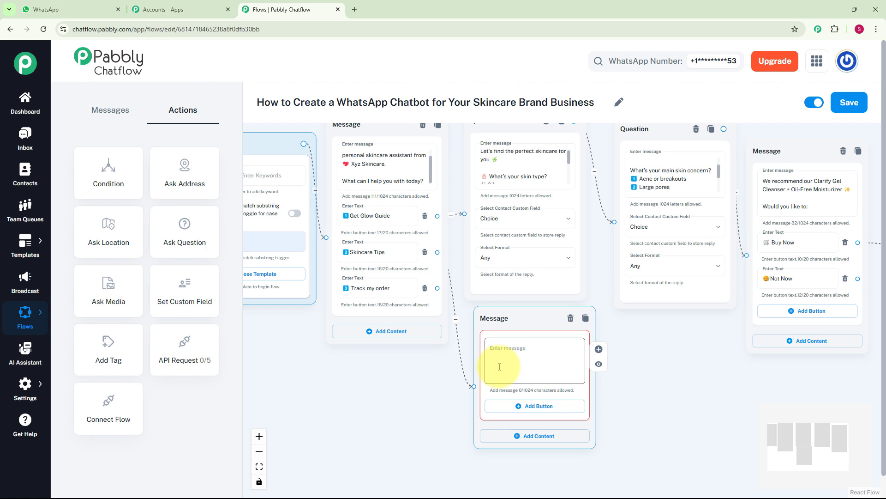
left_click(499, 367)
type("Want weekly self-care tips, glow-up hacks, and exclusive skincare offers? 💌")
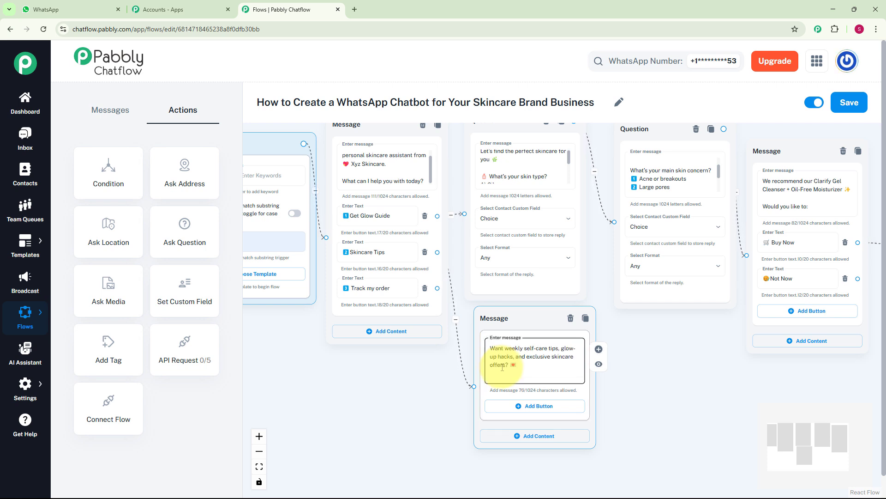
- Add two buttons to the weekly self-care tips message, labelled "👍 Yes" and "🙌 No Thanks"
left_click(505, 411)
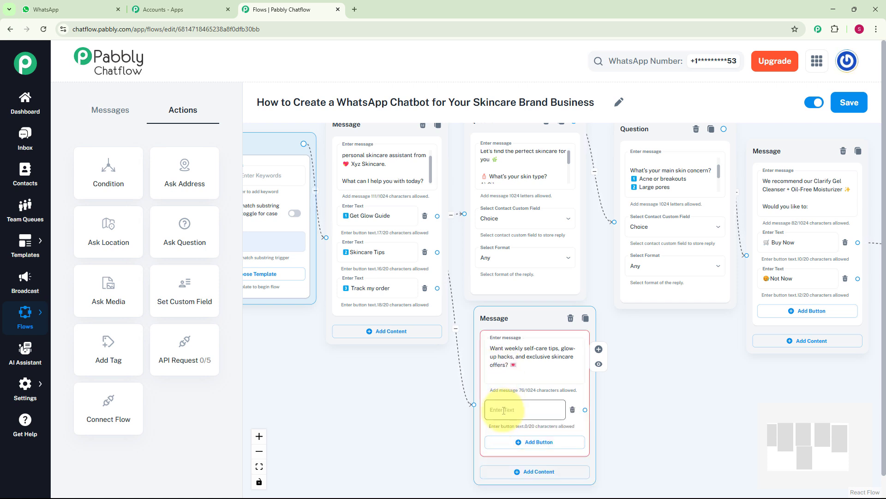
type("👍 Yes")
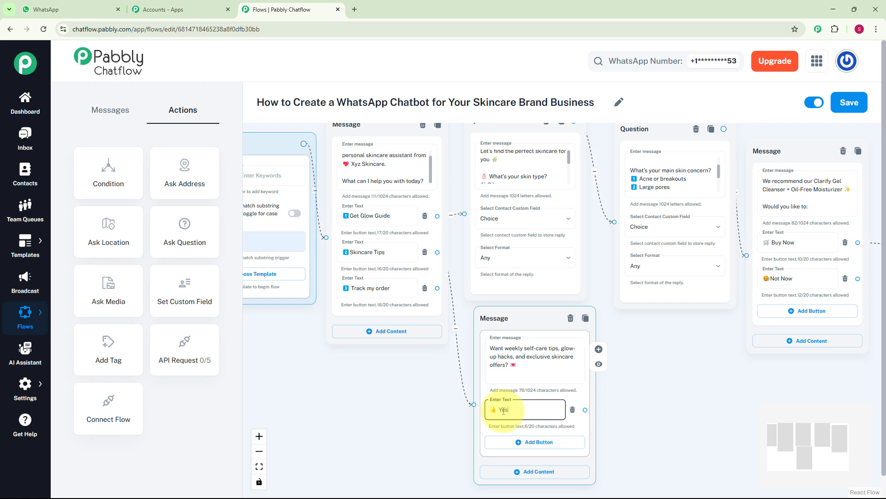
left_click(505, 444)
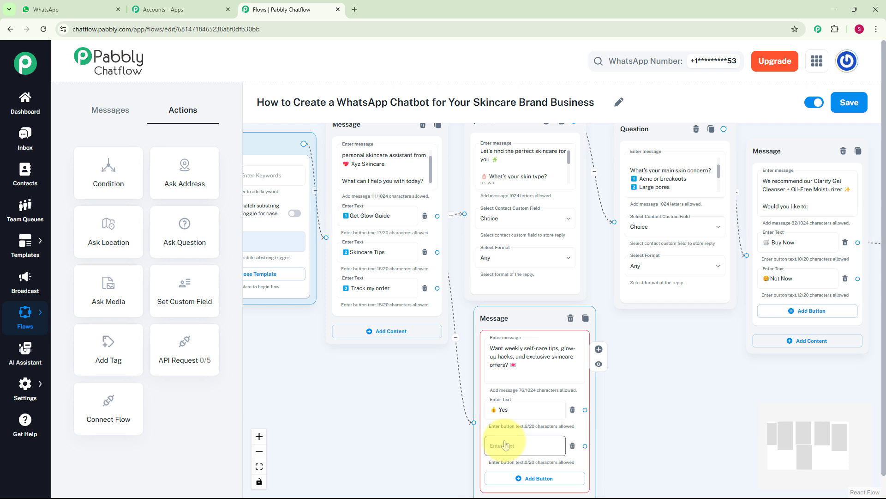
left_click(505, 444)
type("🙌 No Thanks")
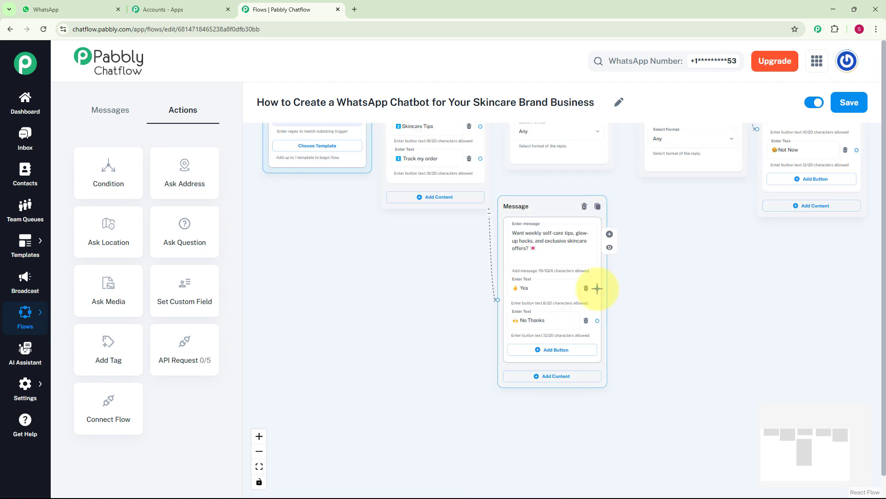
- Connect a Text + Button message to the Yes button: "Yay! 🎉 You're on our glow list. Expect one awesome message every Monday 😊"
left_click_drag(597, 288, 643, 299)
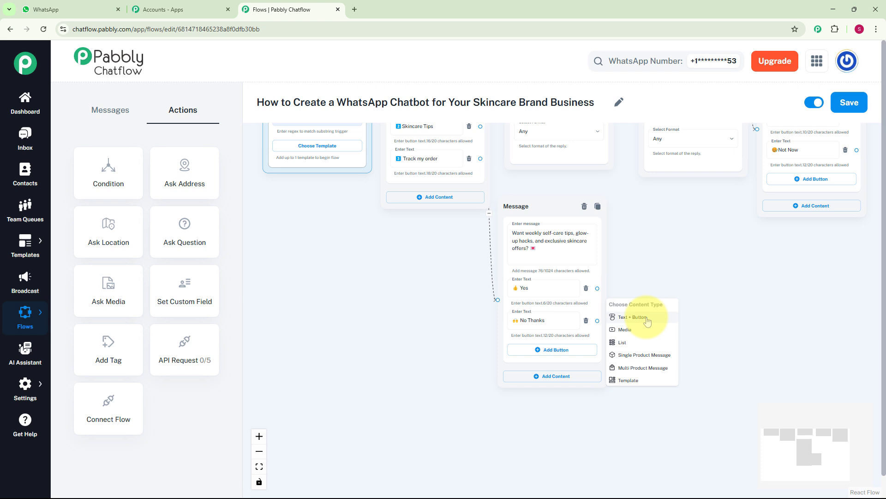
left_click(646, 318)
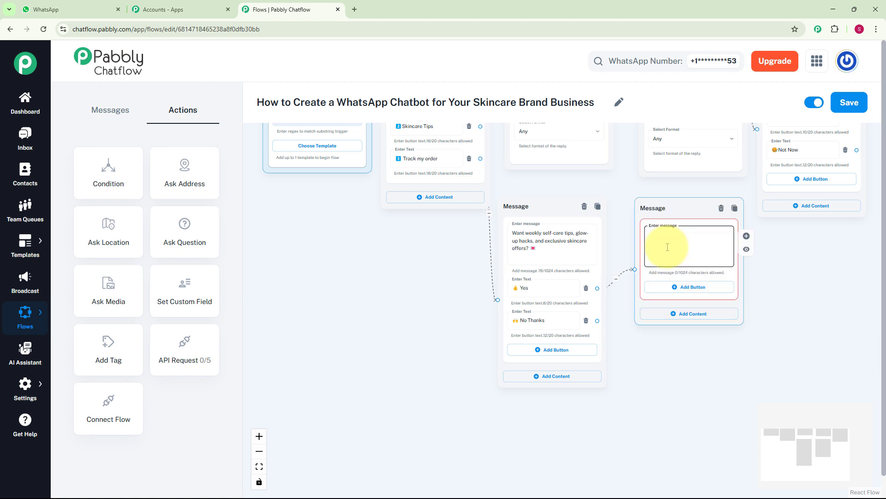
type("Yay! 🎉 You're on our glow list. Expect one awesome message every Monday 😊")
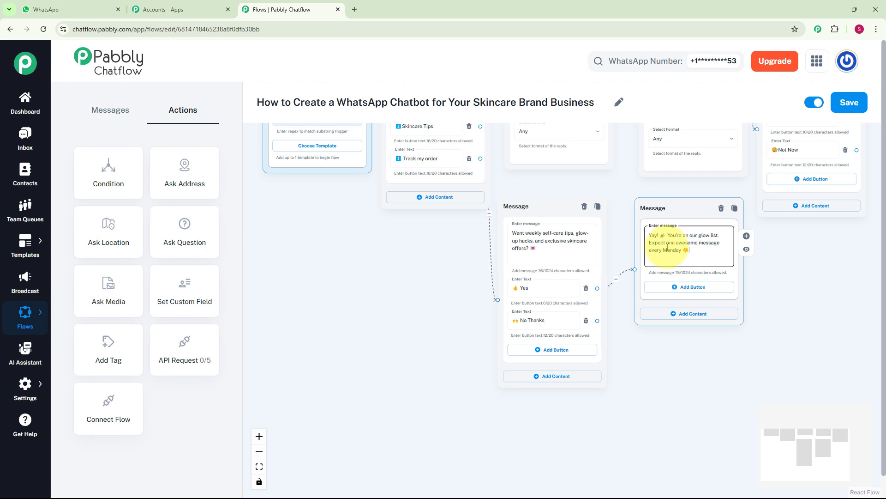
- Connect a Text + Button message to the No Thanks button with the text "Thank you for visiting❤️"
scroll(604, 328, "up", 2)
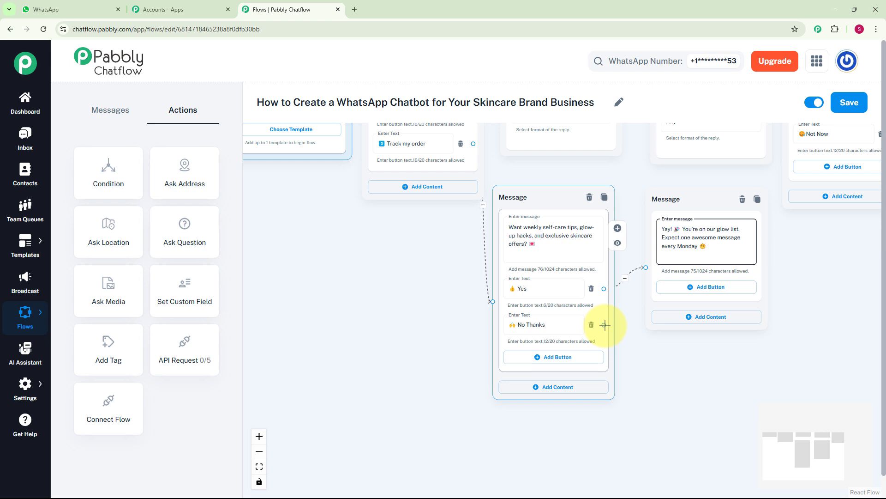
left_click_drag(604, 325, 770, 372)
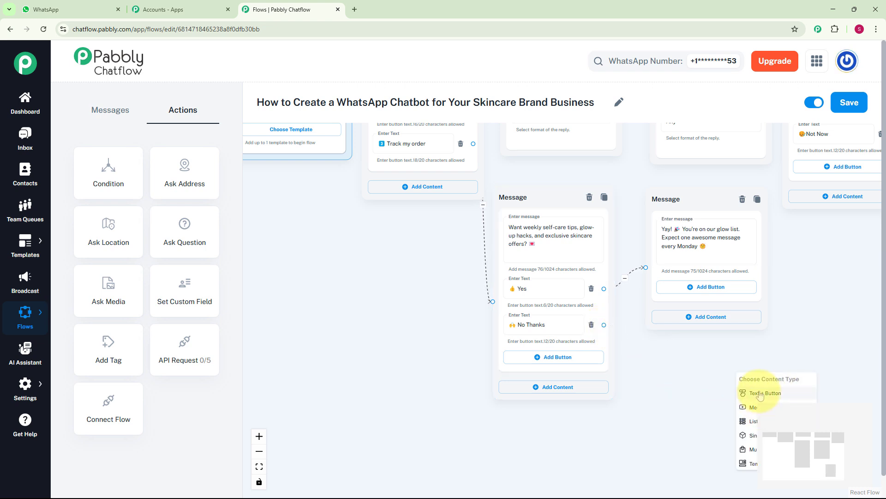
left_click(761, 393)
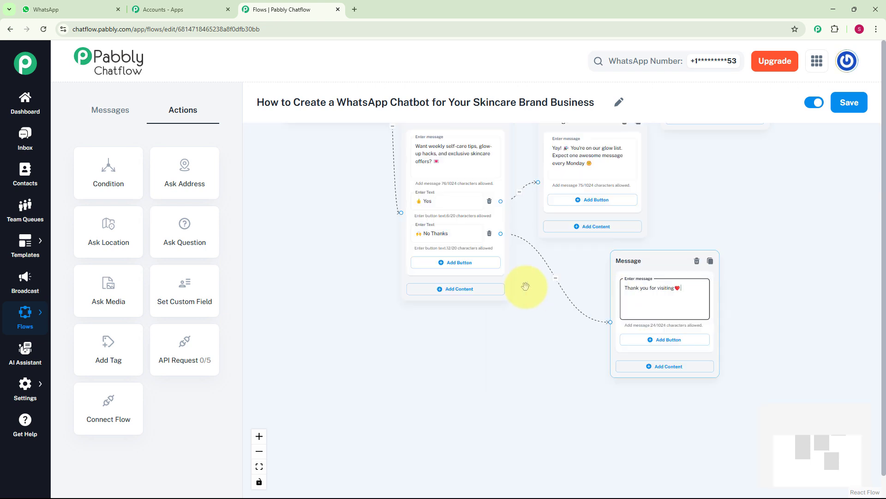
left_click(667, 294)
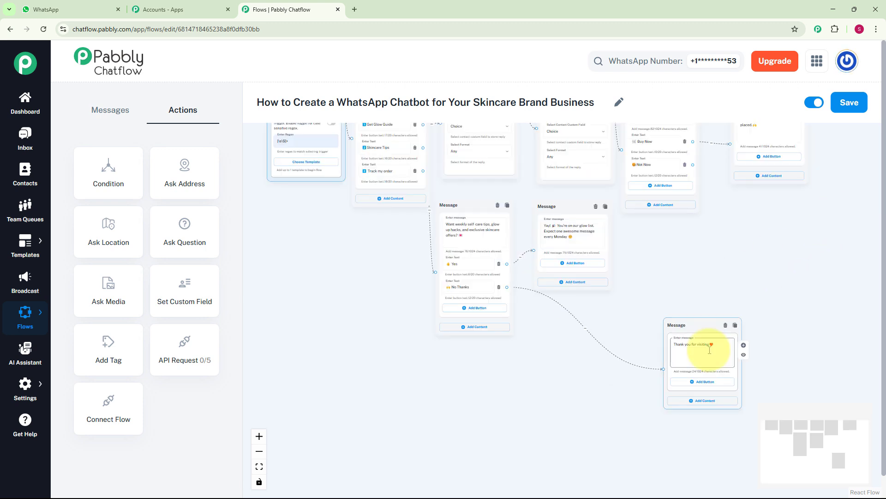
- Link the Not Now button of the product recommendation to the existing "Thank you for visiting" message
scroll(730, 214, "up", 2)
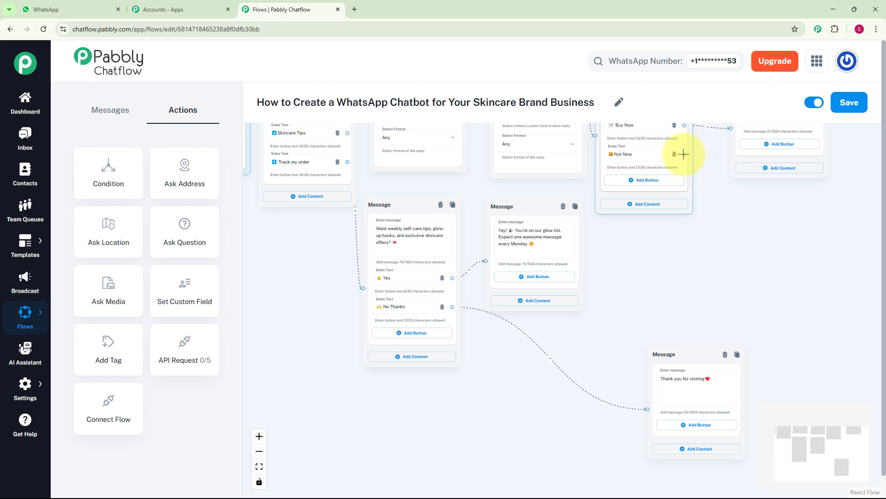
left_click_drag(684, 154, 653, 385)
left_click_drag(654, 384, 648, 409)
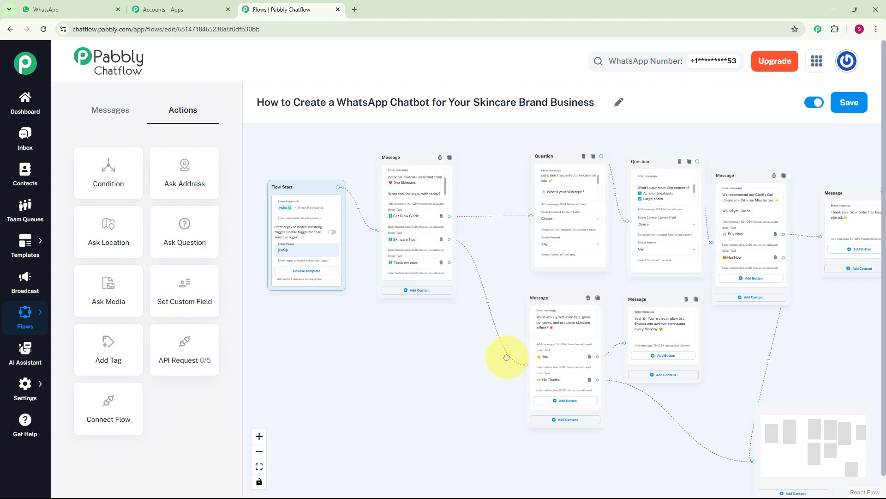
- Add an Ask Question node linked from Track my order, paste the "Please enter your Order ID to check your status." message, and move the node lower
scroll(435, 335, "up", 2)
left_click(436, 334)
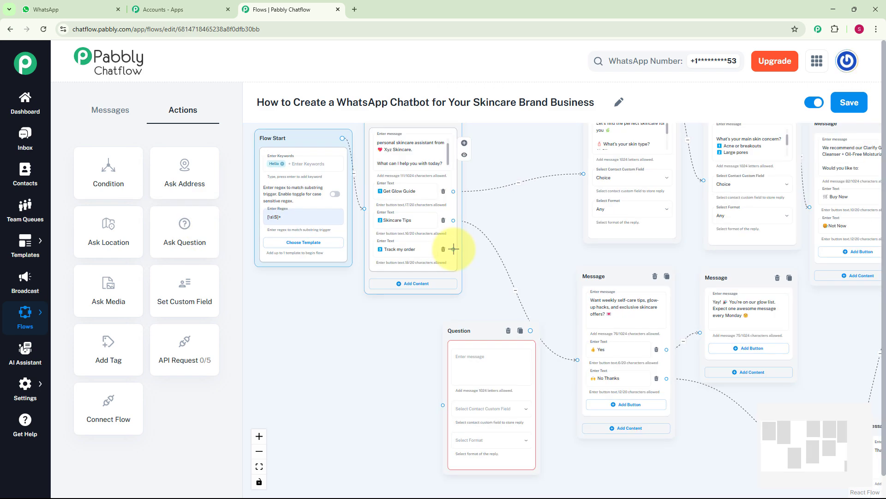
left_click_drag(453, 249, 439, 406)
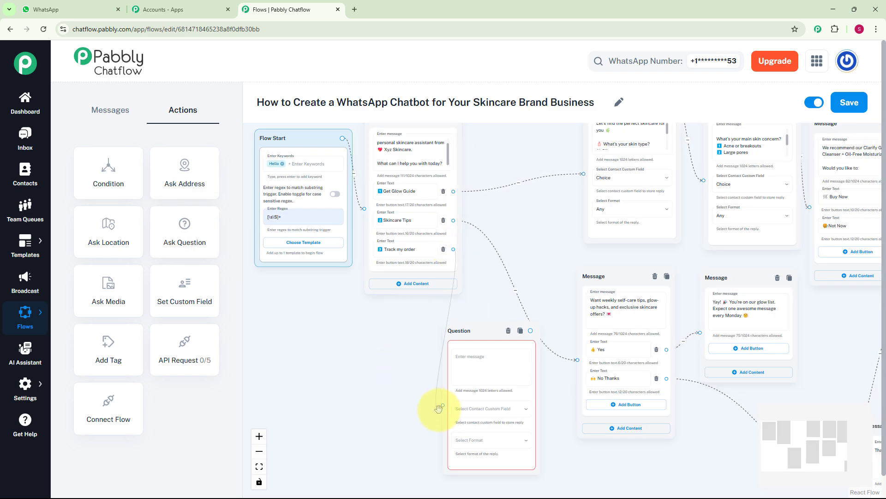
left_click(515, 277)
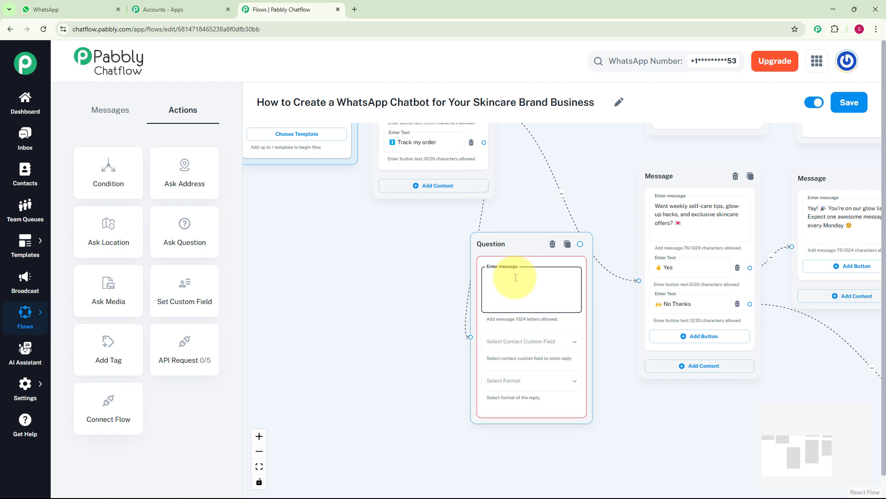
key("ctrl+v")
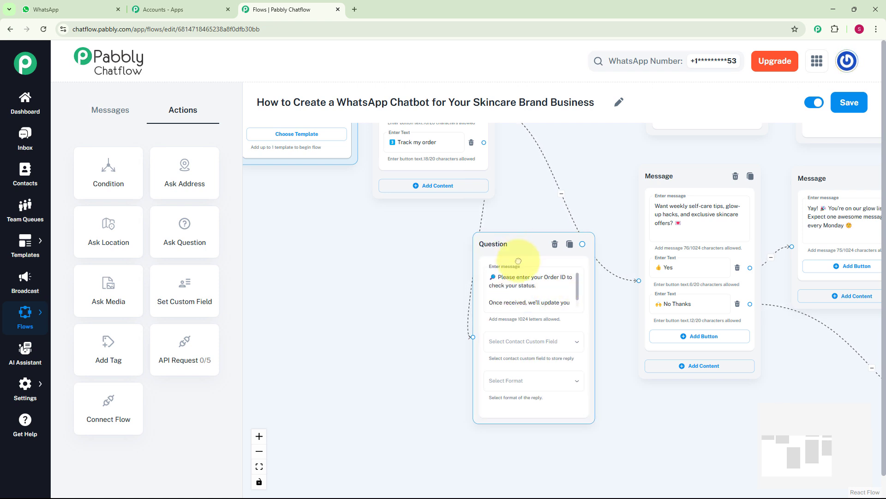
left_click_drag(534, 249, 542, 338)
scroll(633, 425, "down", 1)
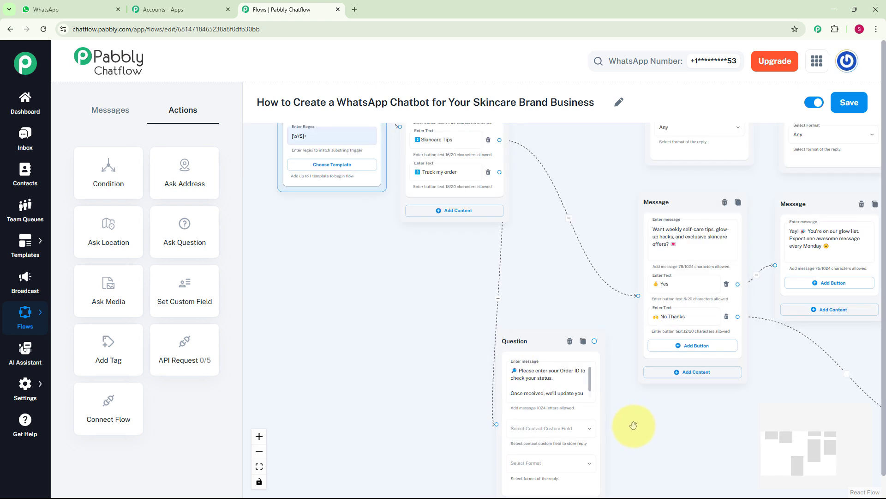
- Connect a Text + Button message to the Order ID question: "Your order will be delivered within 2 days.📦"
left_click_drag(633, 425, 591, 332)
scroll(591, 332, "up", 1)
right_click(591, 334)
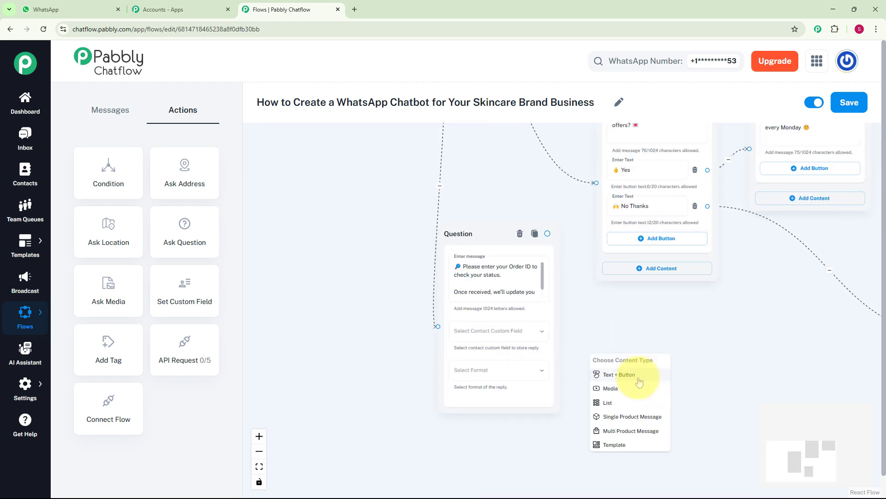
left_click(640, 382)
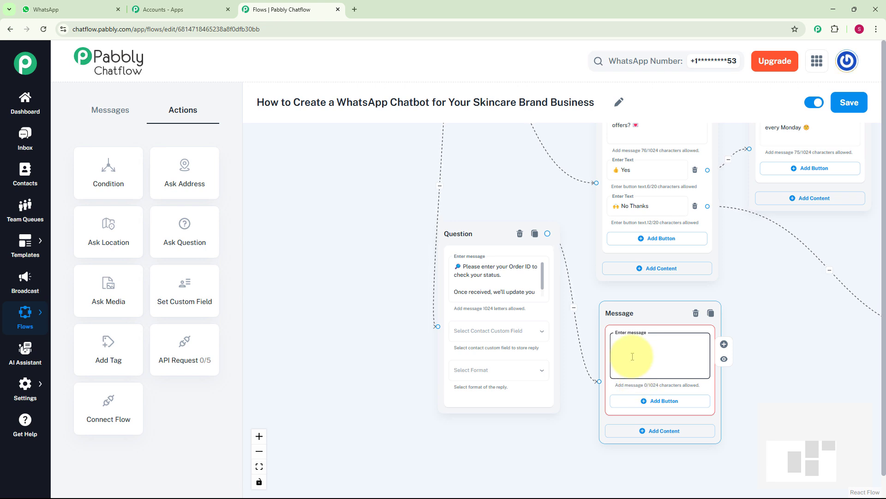
type("Your order will be delivered within 2 days.📦")
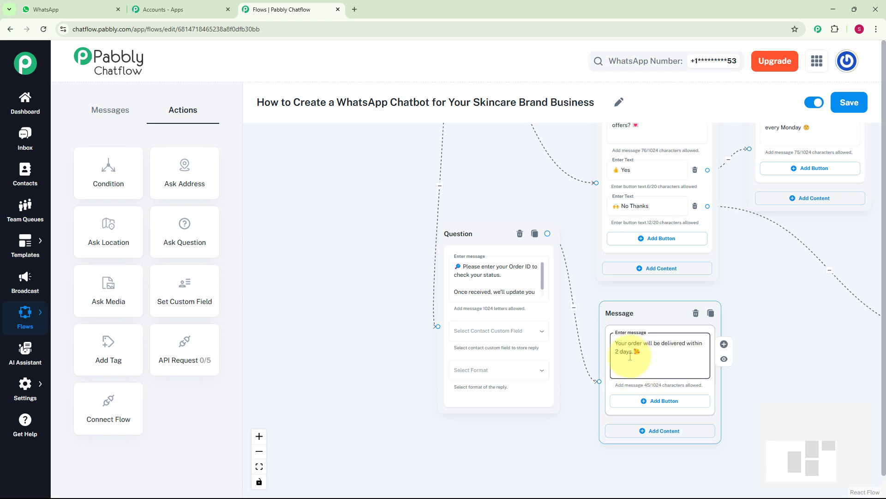
- Review the whole skincare chatbot flow, save it, and open the Inbox
scroll(630, 357, "down", 5)
scroll(626, 356, "up", 1)
left_click_drag(625, 357, 601, 380)
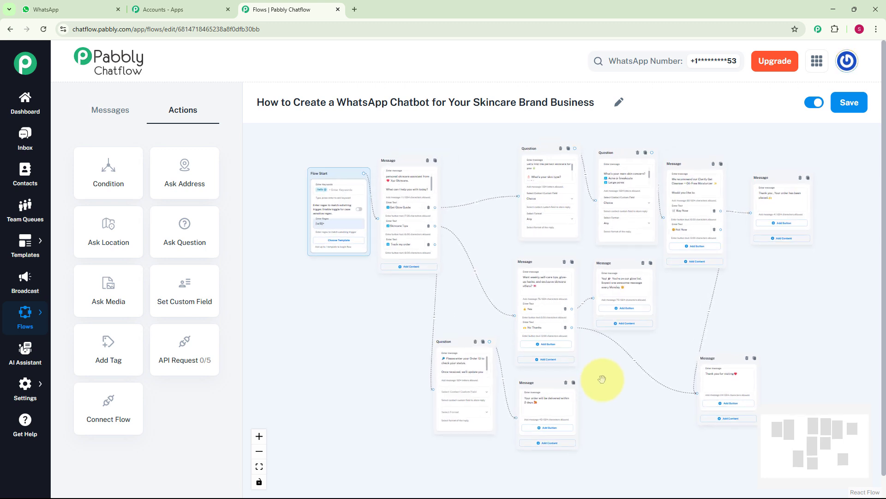
scroll(602, 379, "up", 1)
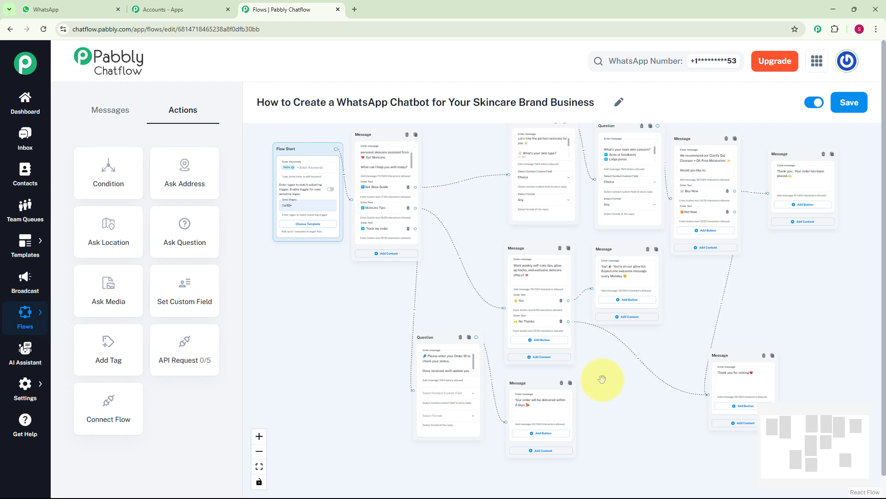
left_click(854, 105)
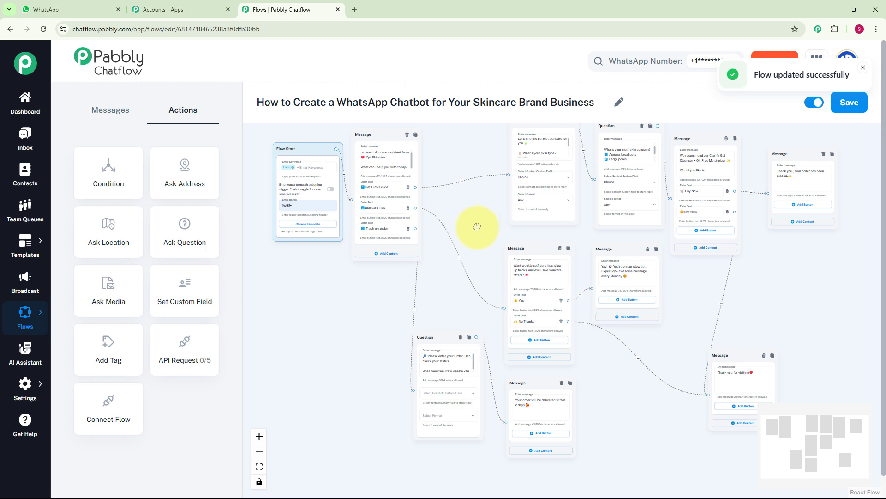
left_click(23, 147)
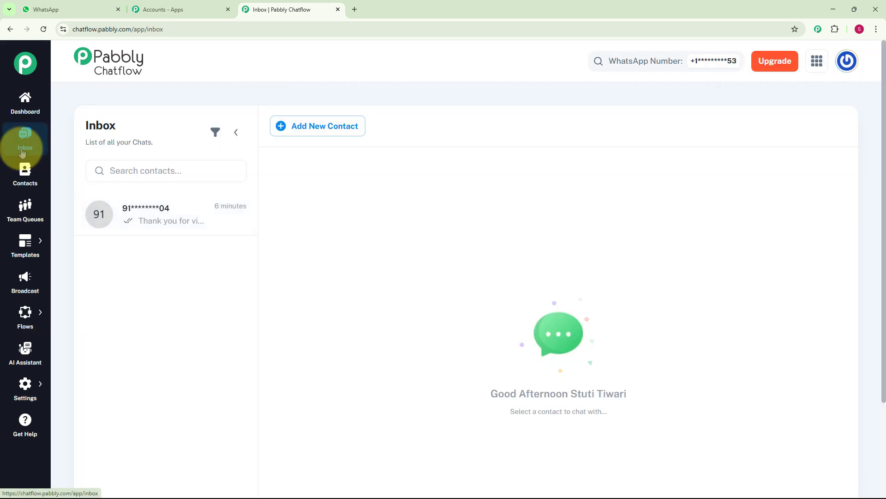
- Open the contact's chat in the Inbox and review the chatbot conversation from the Hello greeting through the Get Glow Guide replies
left_click(155, 223)
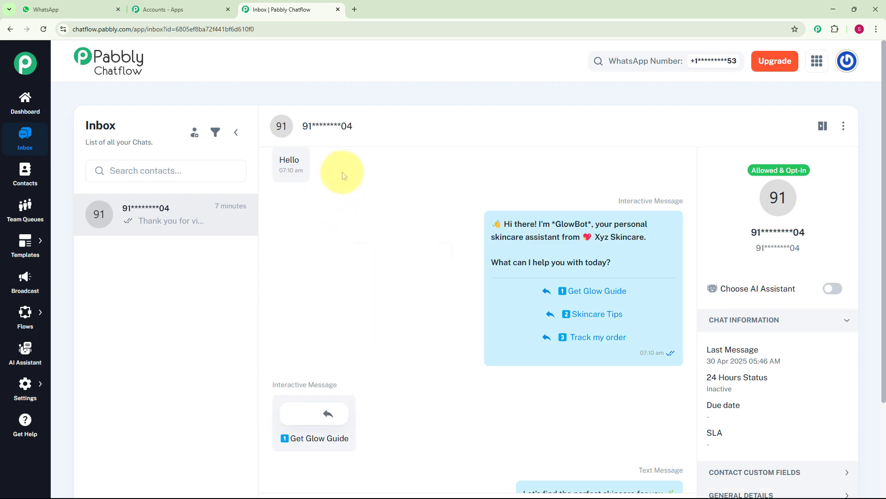
mouse_move(503, 251)
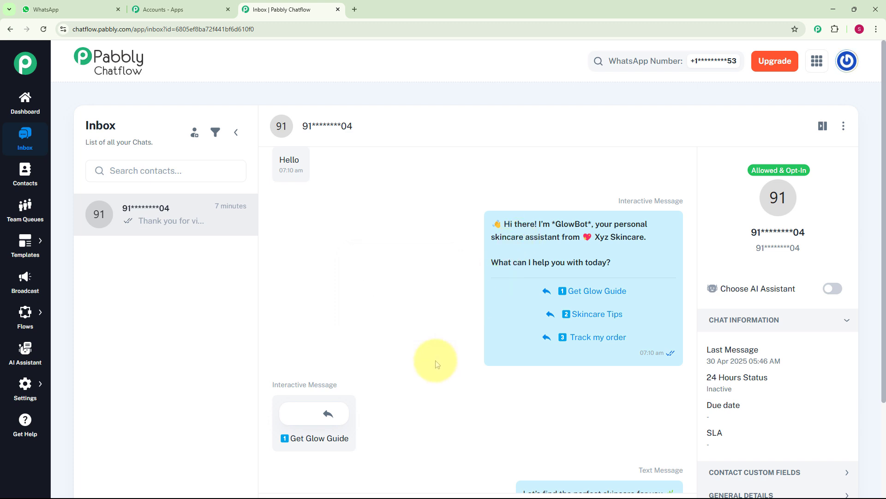
scroll(435, 360, "down", 5)
scroll(436, 364, "down", 4)
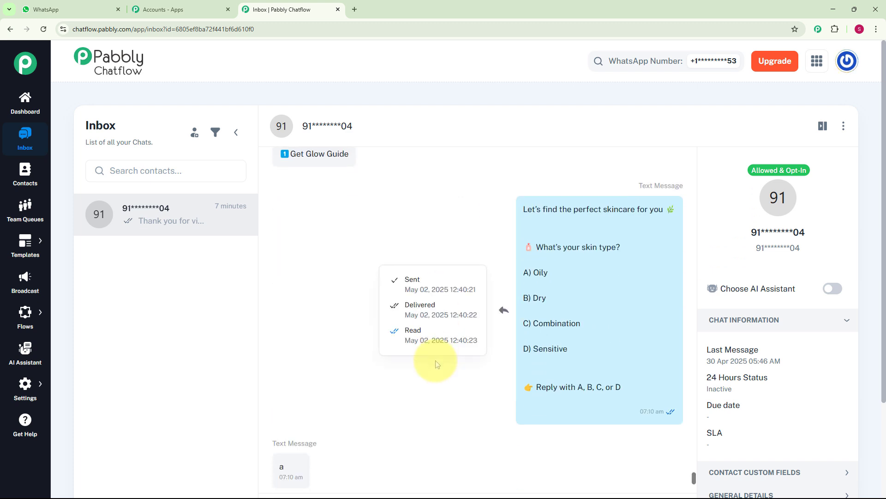
scroll(436, 364, "down", 3)
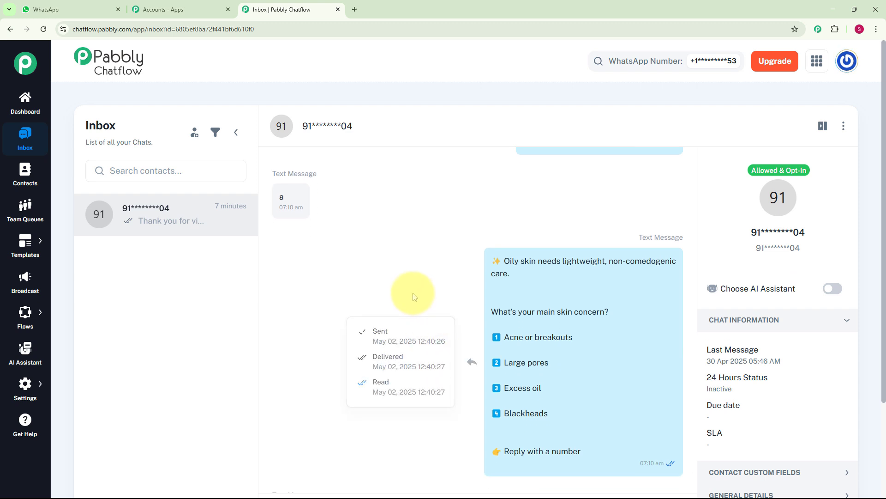
scroll(412, 293, "down", 3)
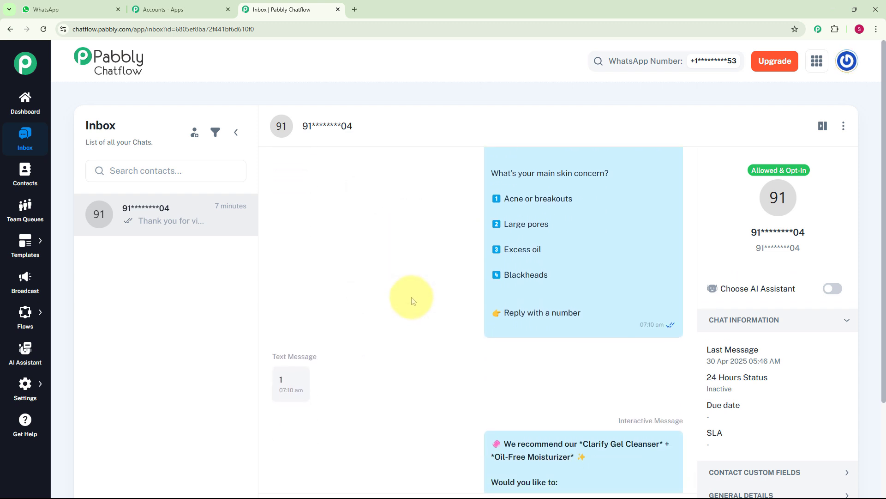
scroll(413, 300, "down", 2)
scroll(414, 301, "down", 2)
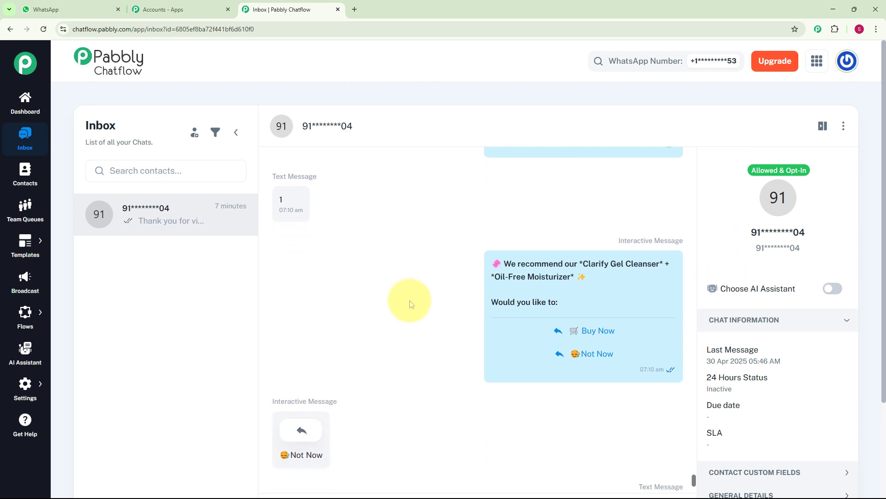
scroll(411, 303, "down", 3)
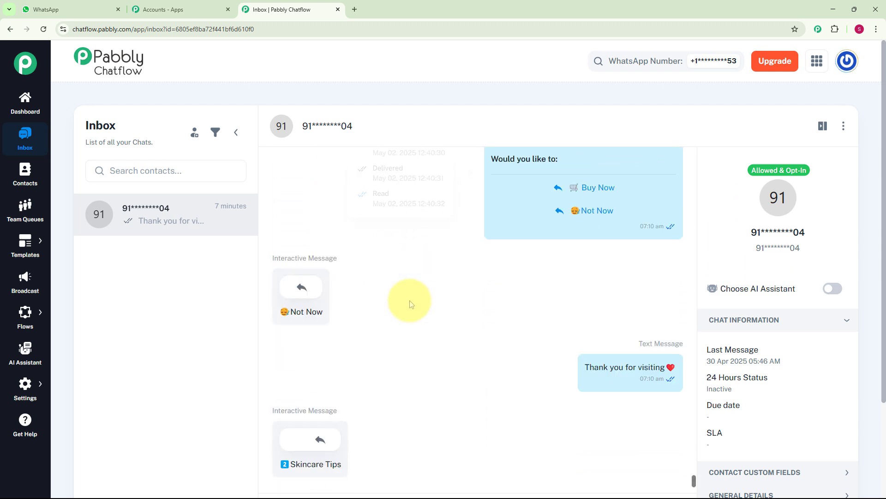